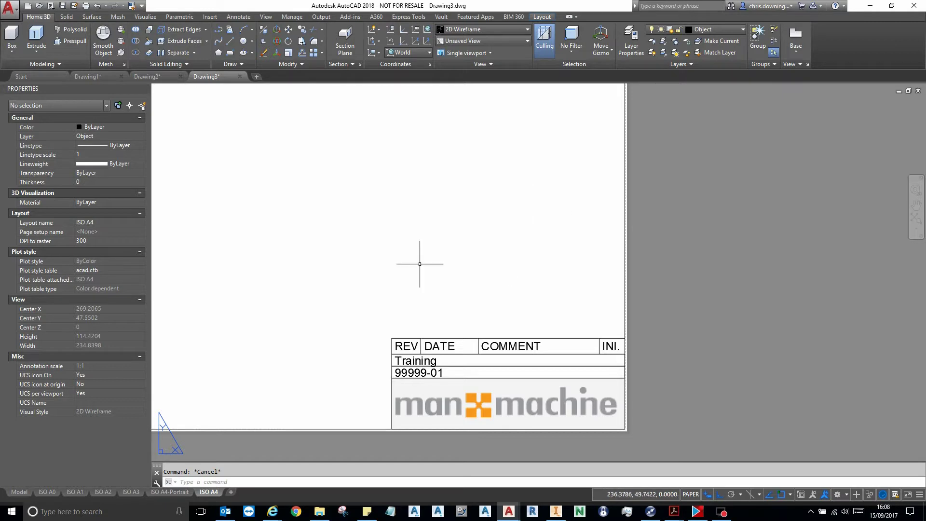
Step: Window-select the nine objects of the REV/DATE/COMMENT/INI. header row in the title block
left_click(333, 290)
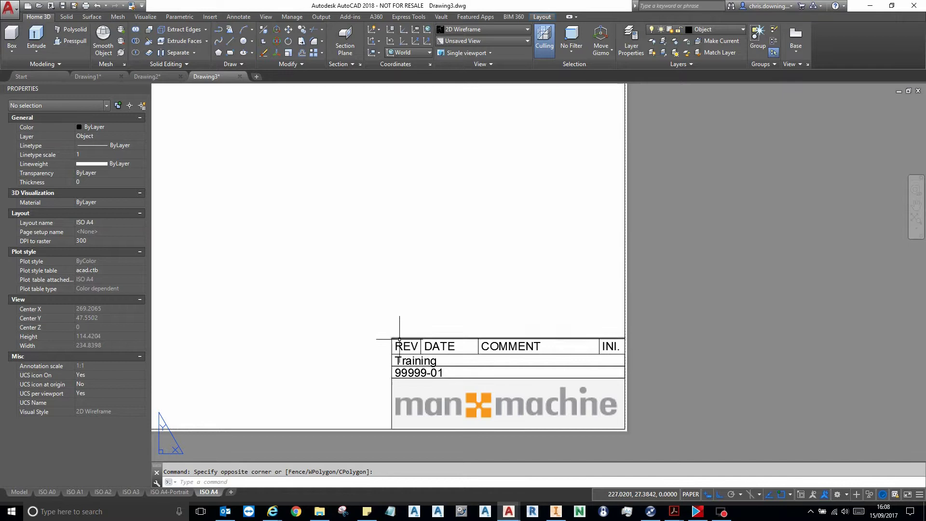
left_click(377, 319)
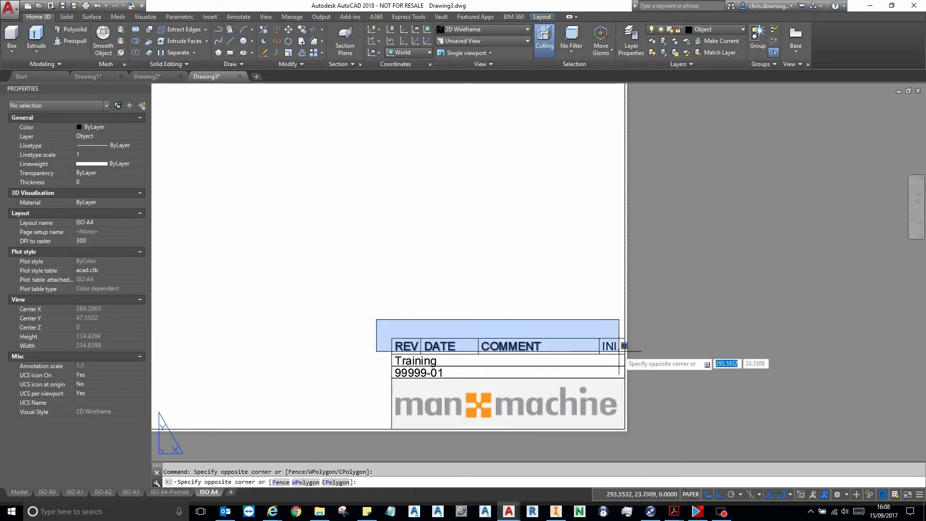
left_click(632, 360)
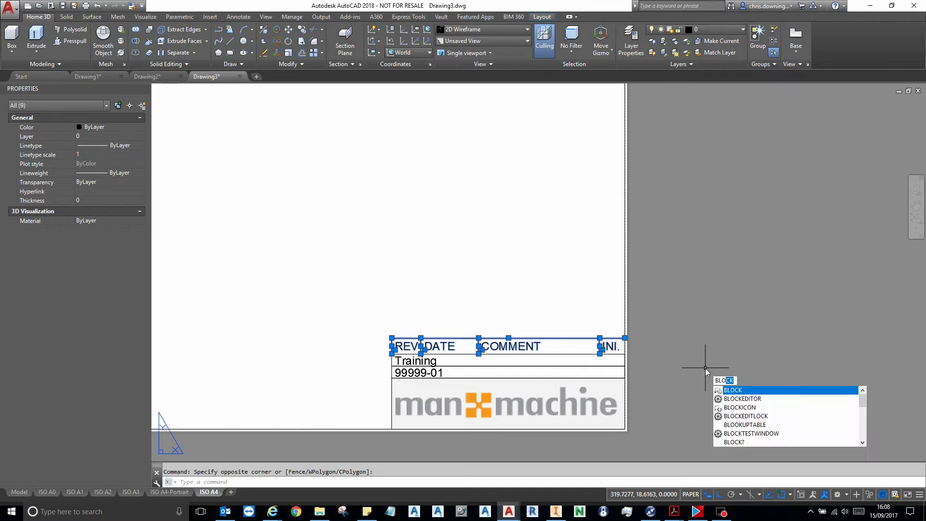
Step: Define block Rev_Table based at the header's lower-left corner, set to open in the Block Editor
key("Return")
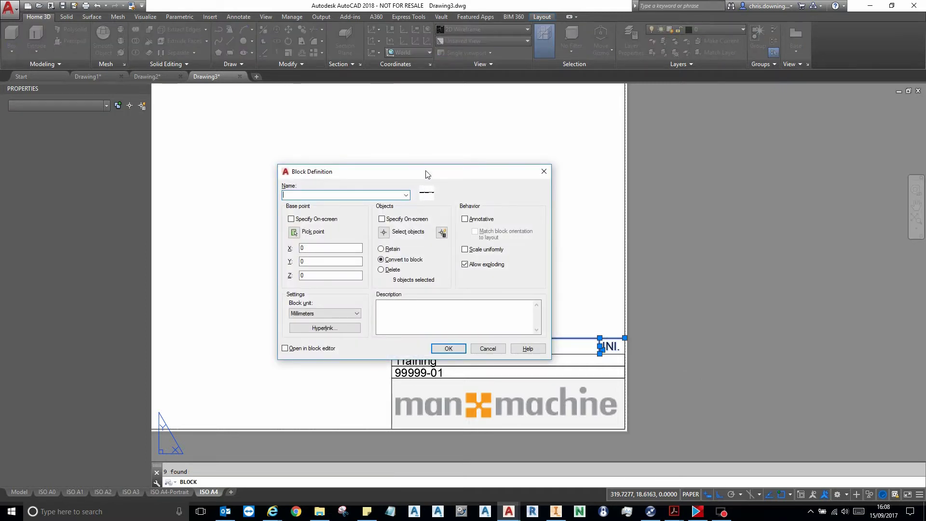
left_click_drag(427, 175, 481, 134)
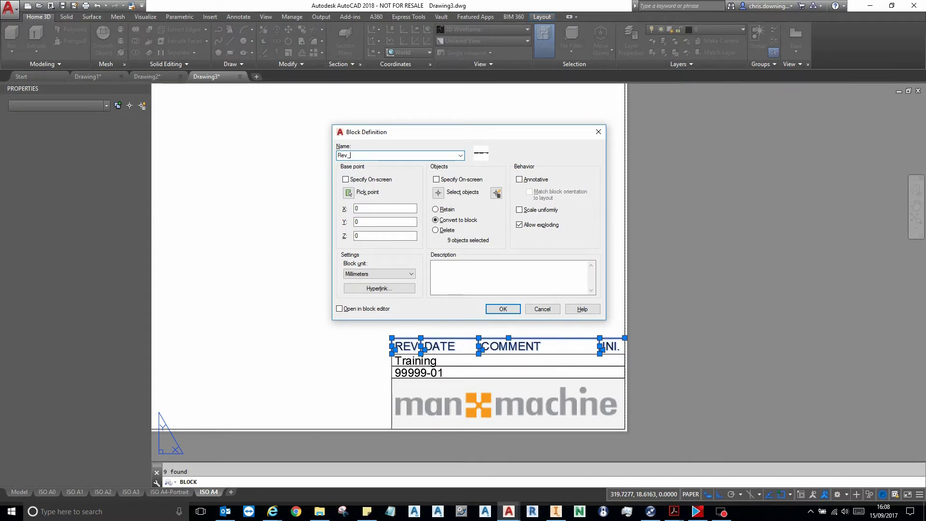
type("Rev_Table")
left_click(349, 193)
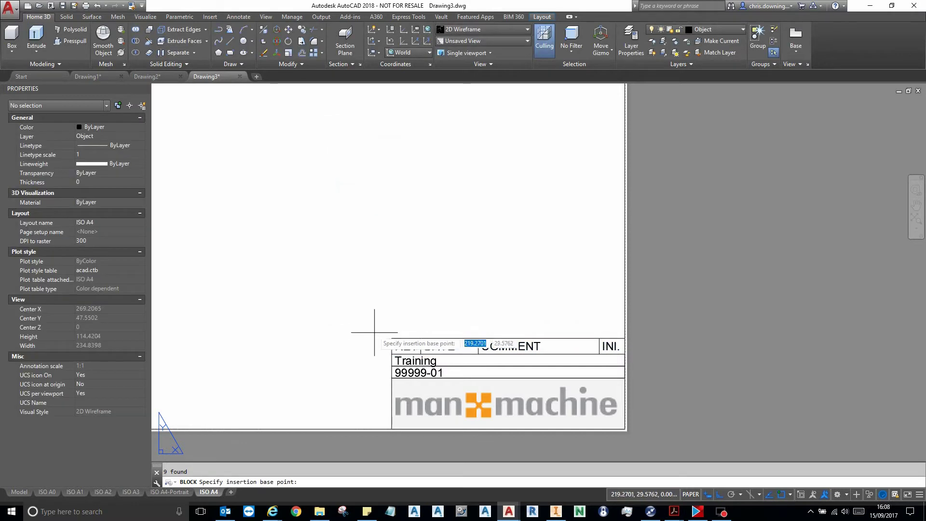
left_click(392, 354)
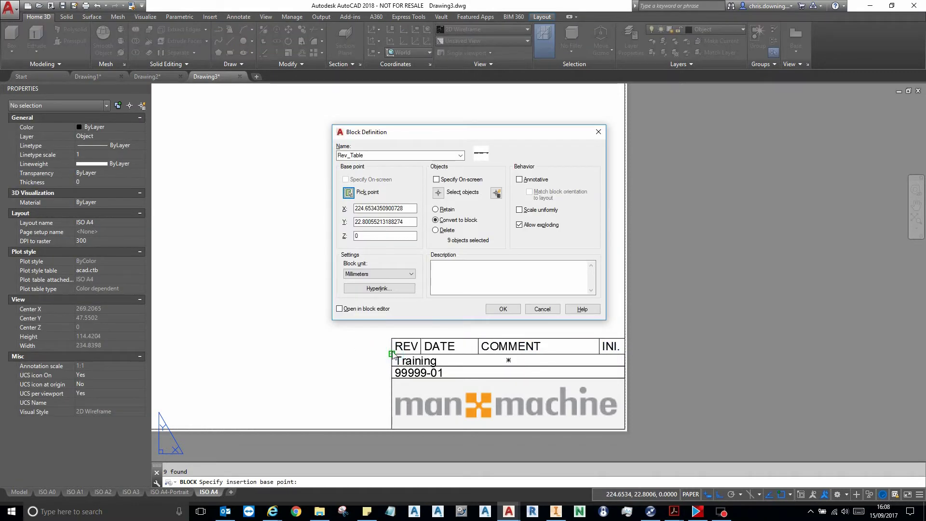
left_click(366, 308)
left_click(498, 309)
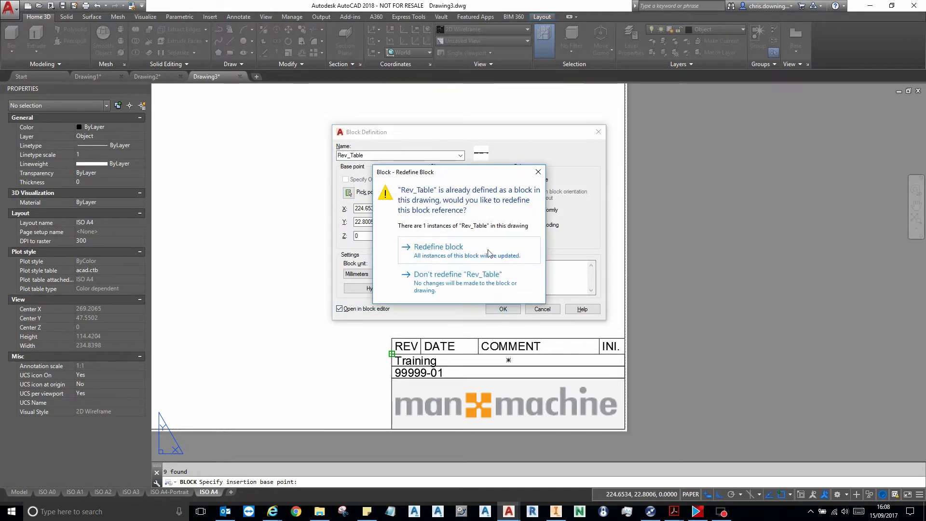
Step: Redefine Rev_Table and define attribute REV_A: prompt Revision Letter, default A, Standard text style
left_click(489, 254)
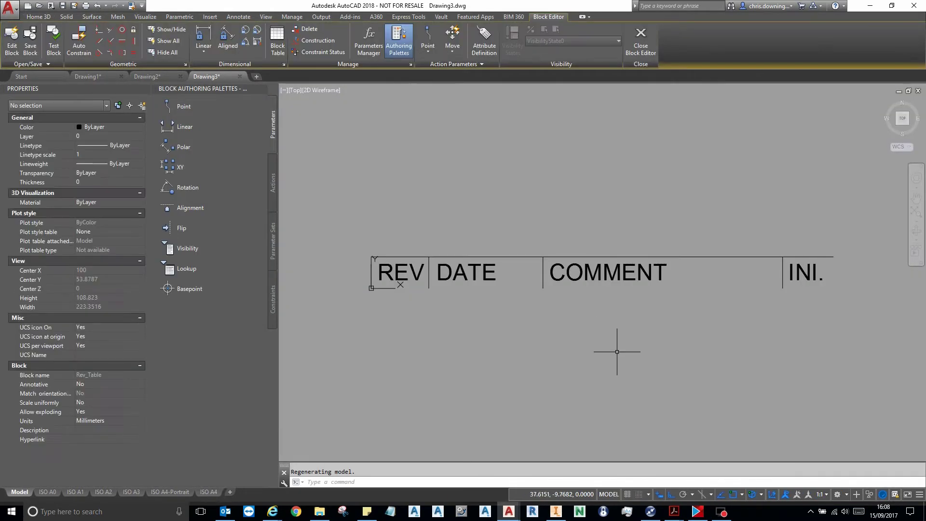
middle_click_drag(617, 352, 551, 393)
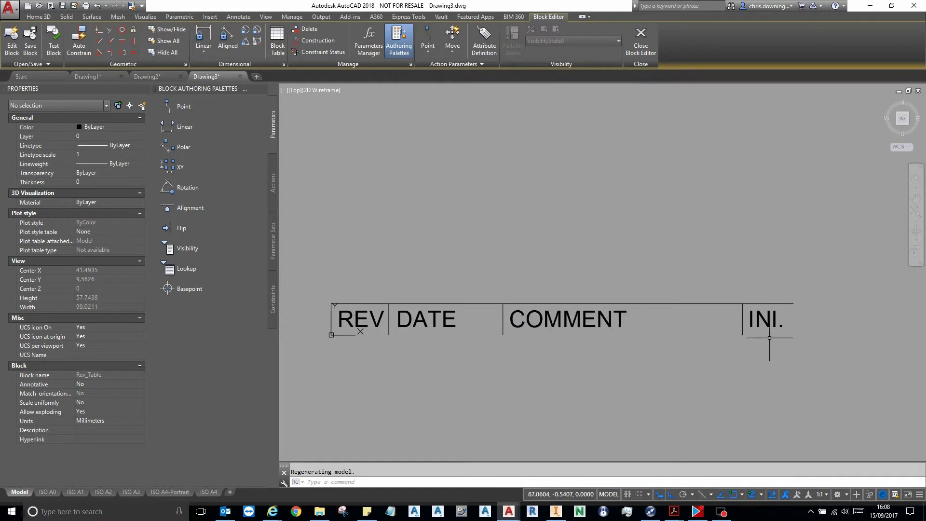
left_click(485, 40)
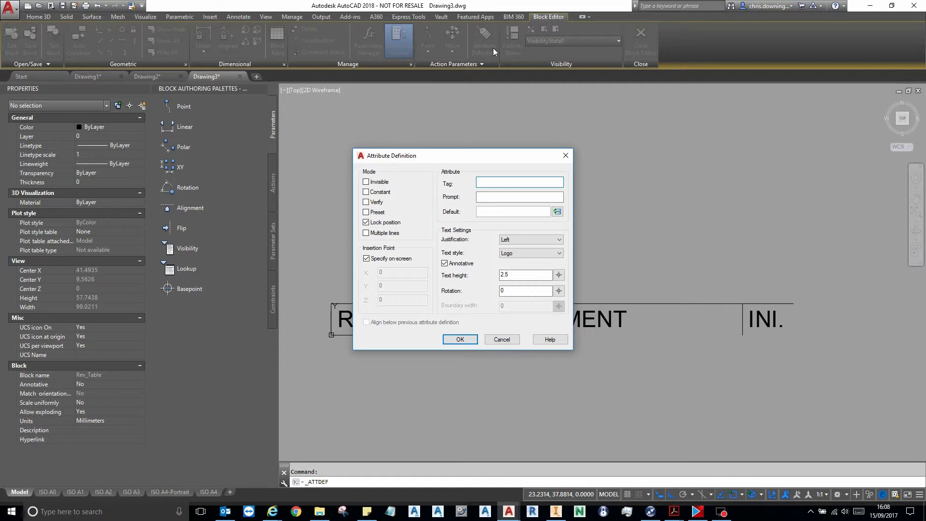
left_click_drag(485, 157, 531, 83)
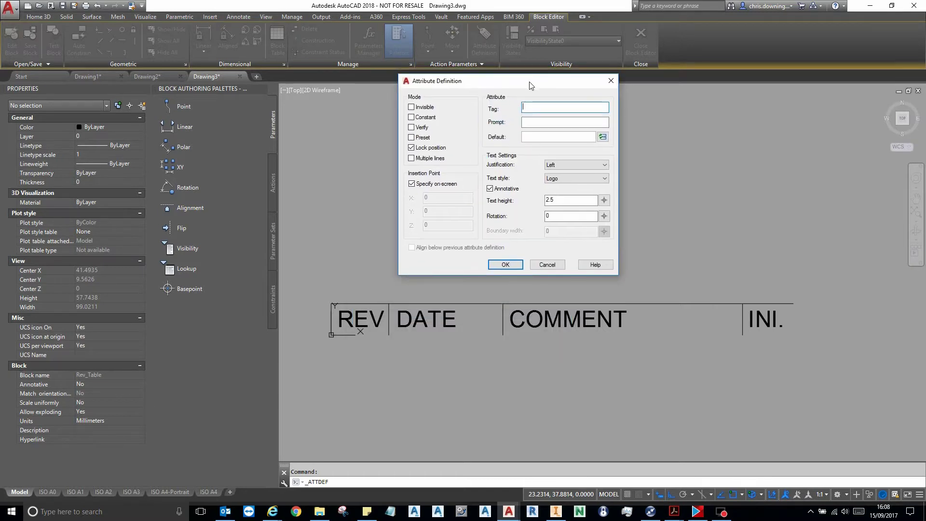
left_click(541, 107)
left_click(544, 121)
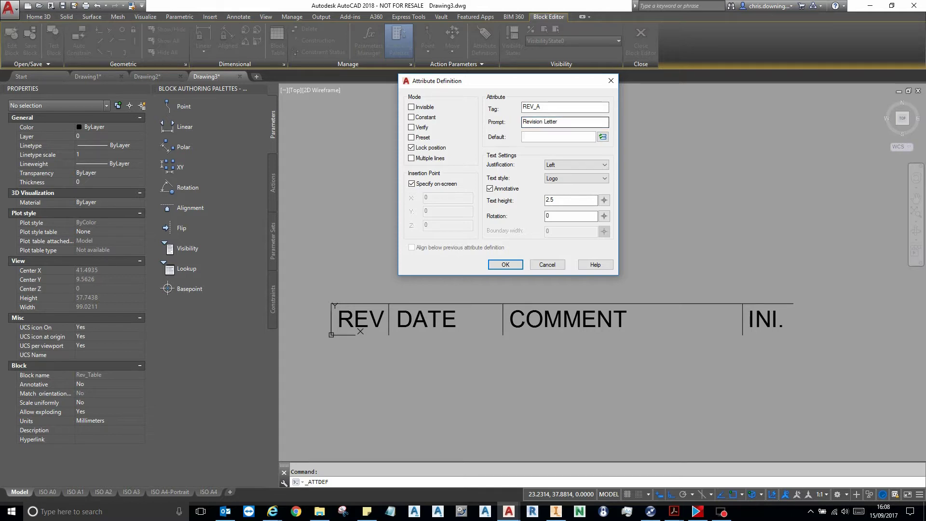
left_click(579, 178)
left_click(563, 215)
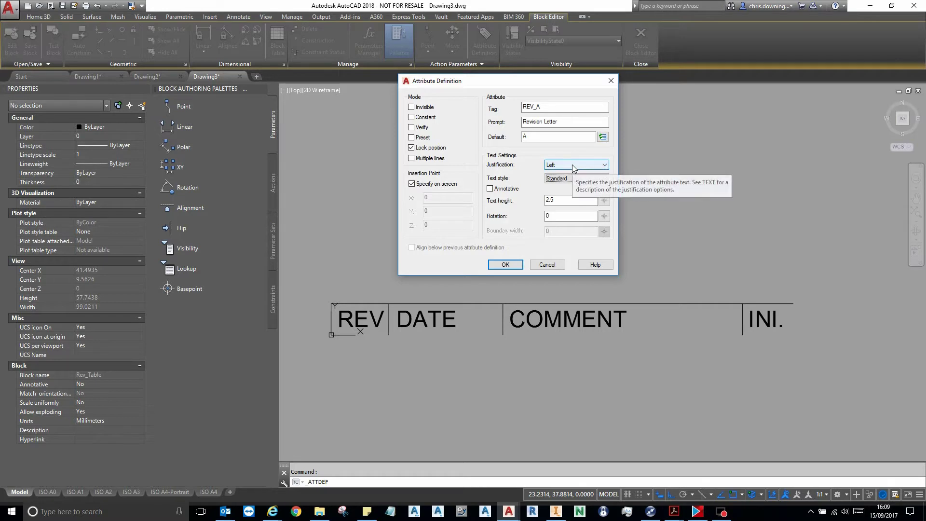
key("Tab")
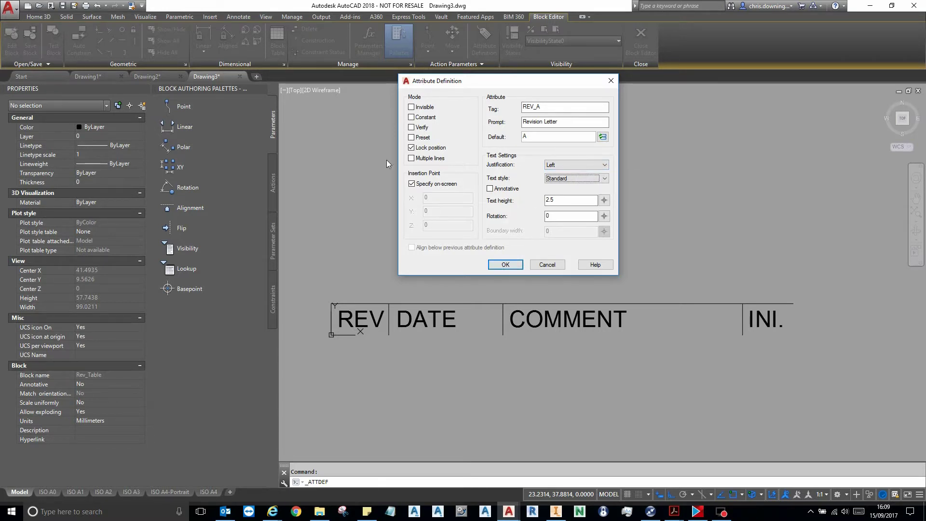
Step: Place REV_A just above the REV cell and copy it above DATE, COMMENT and INI
left_click(513, 266)
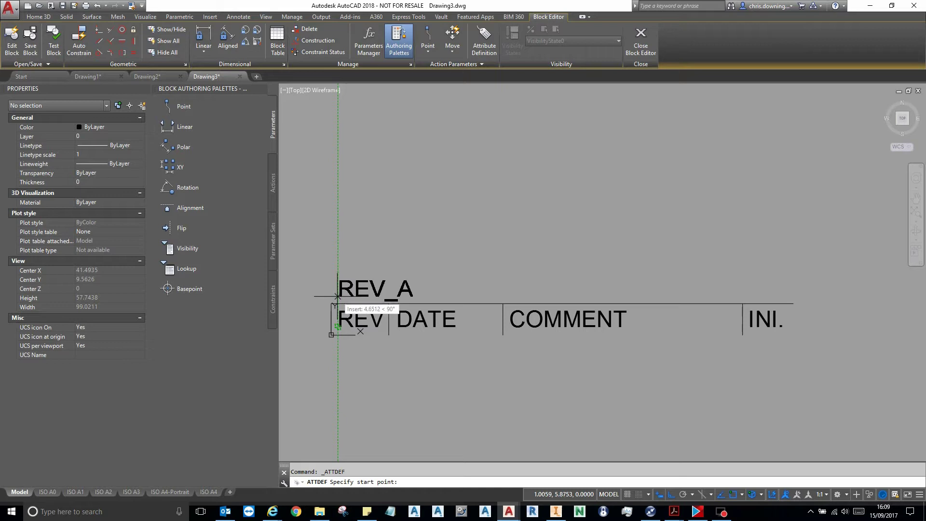
left_click(337, 296)
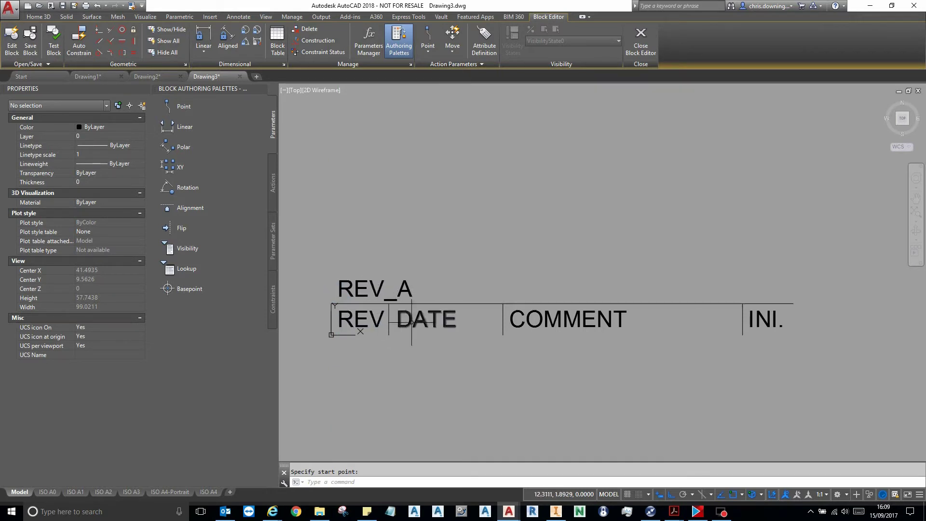
left_click(356, 288)
right_click(363, 197)
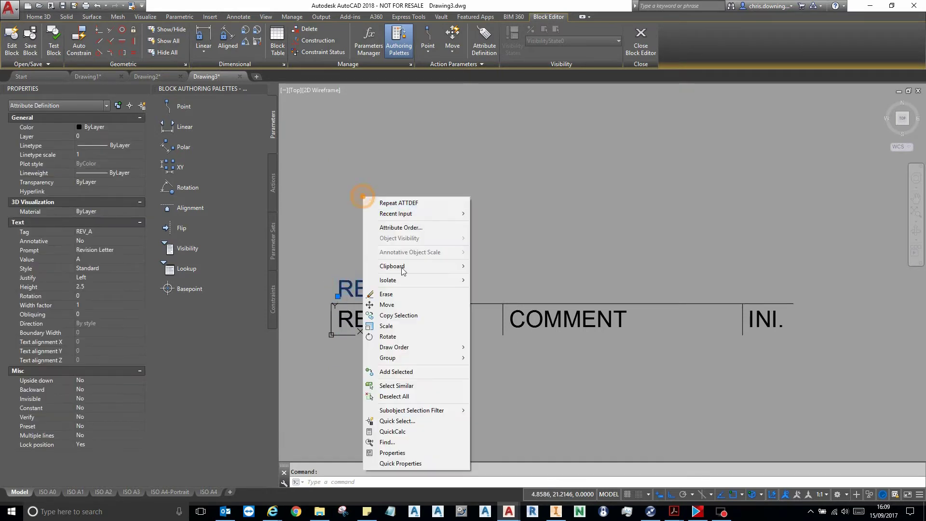
left_click(403, 314)
left_click(338, 297)
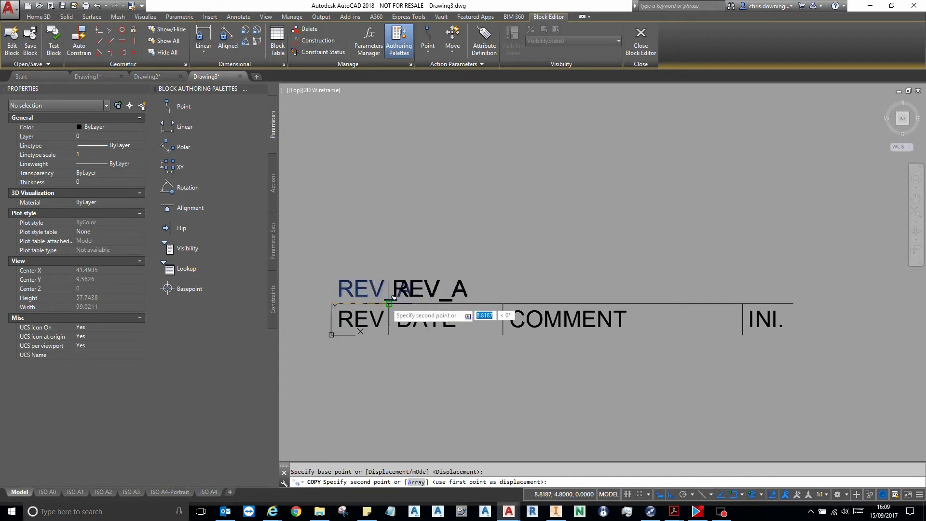
left_click(395, 297)
left_click(508, 296)
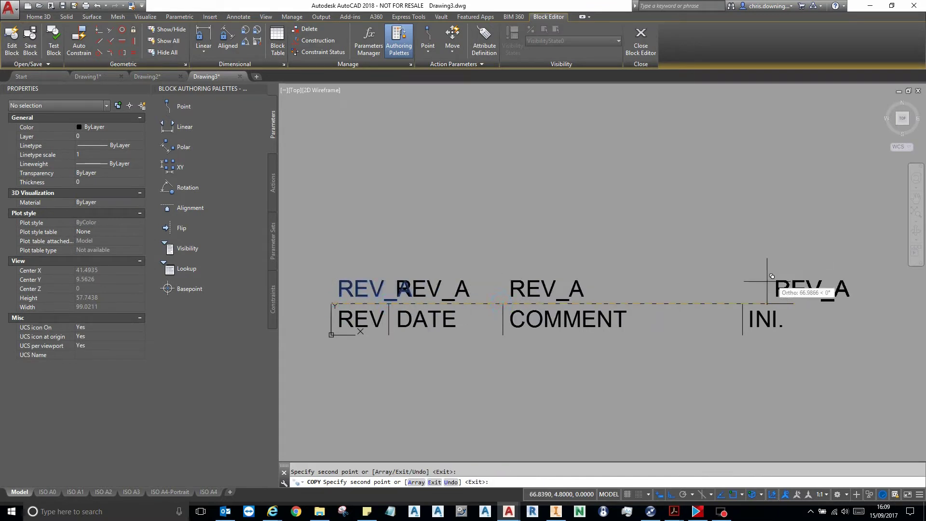
left_click(749, 297)
key("Escape")
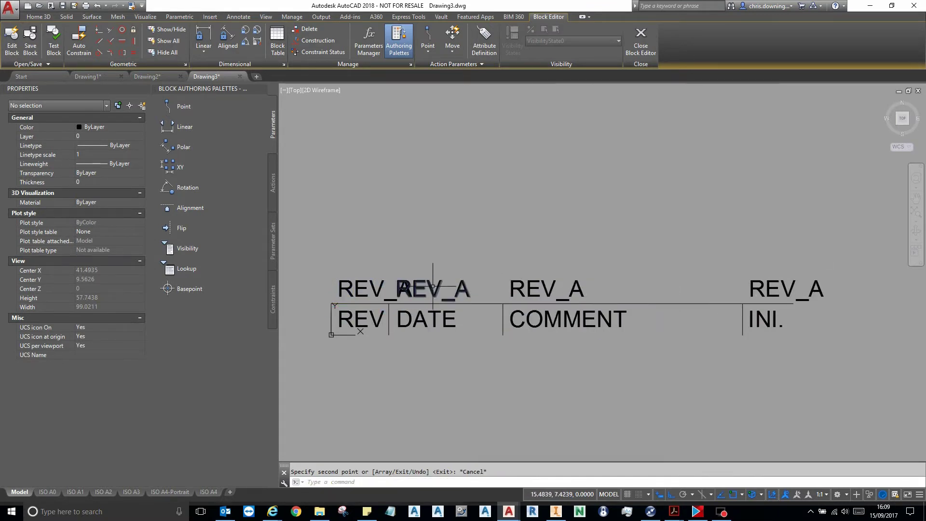
Step: Turn the attribute copy above DATE into DATE_A with a Date prompt and new default
double_click(432, 286)
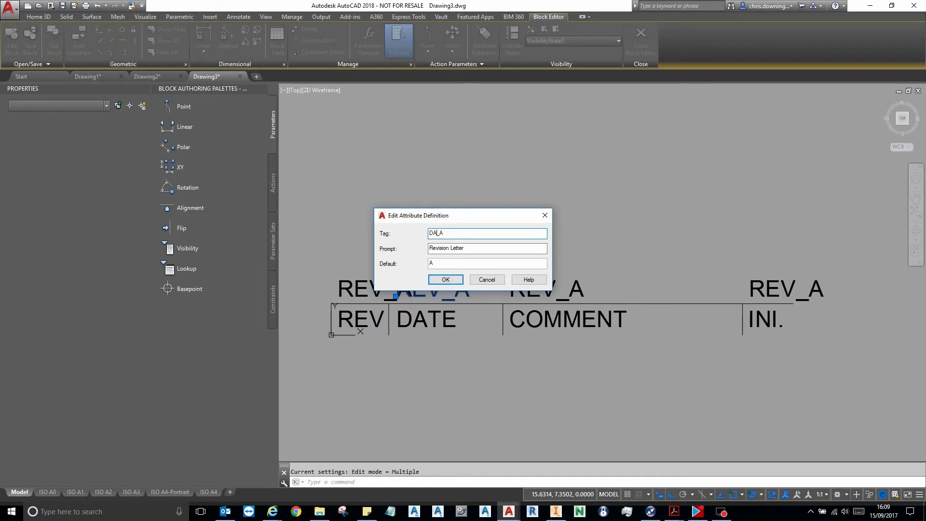
triple_click(469, 246)
type("Date A")
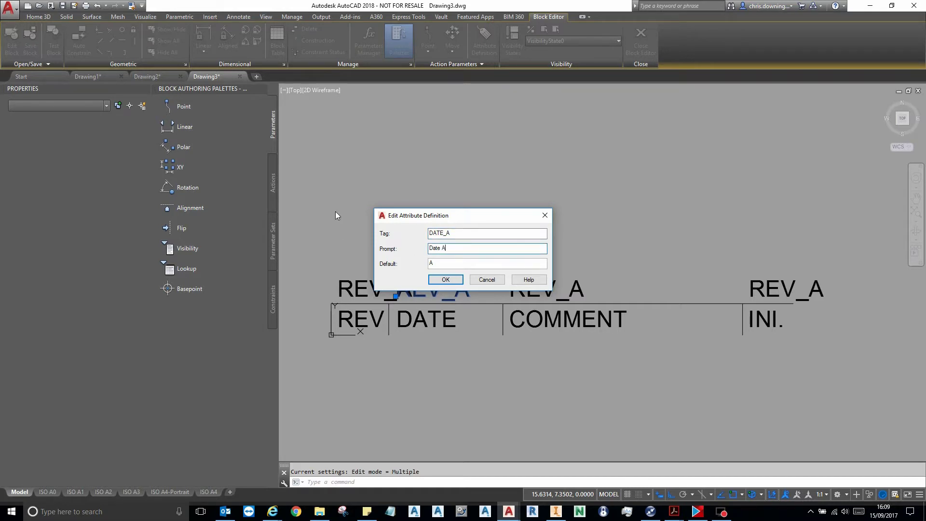
double_click(432, 264)
left_click(446, 280)
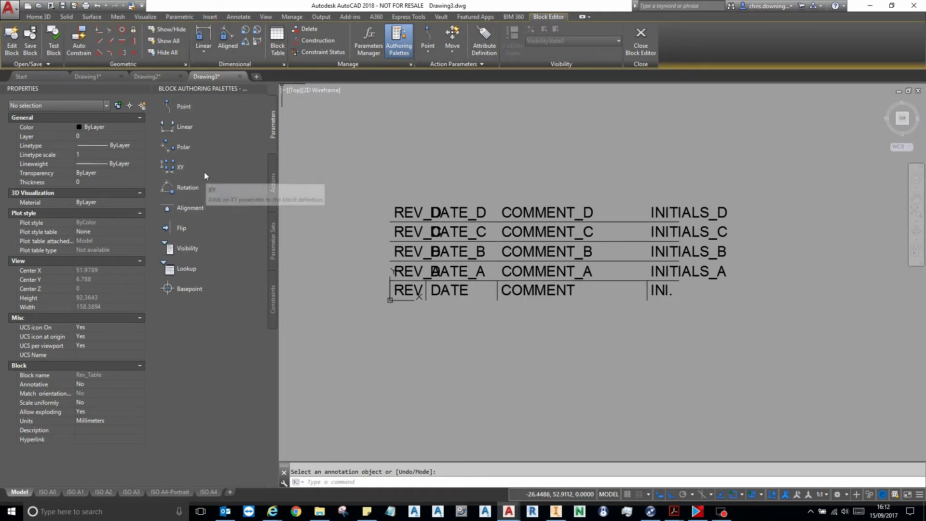
Step: Select the vertical column lines from REV's left edge through the line left of INI
left_click(190, 208)
key("Escape")
left_click(390, 285)
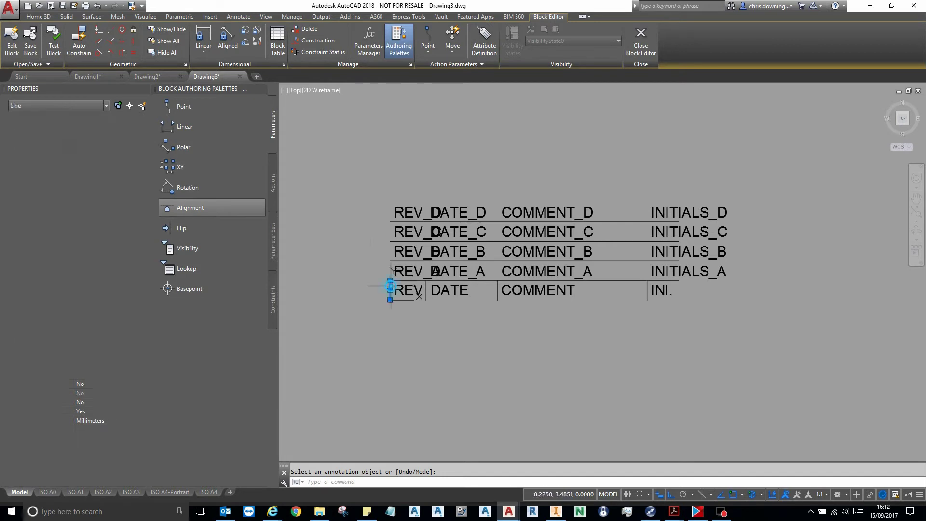
left_click(428, 285)
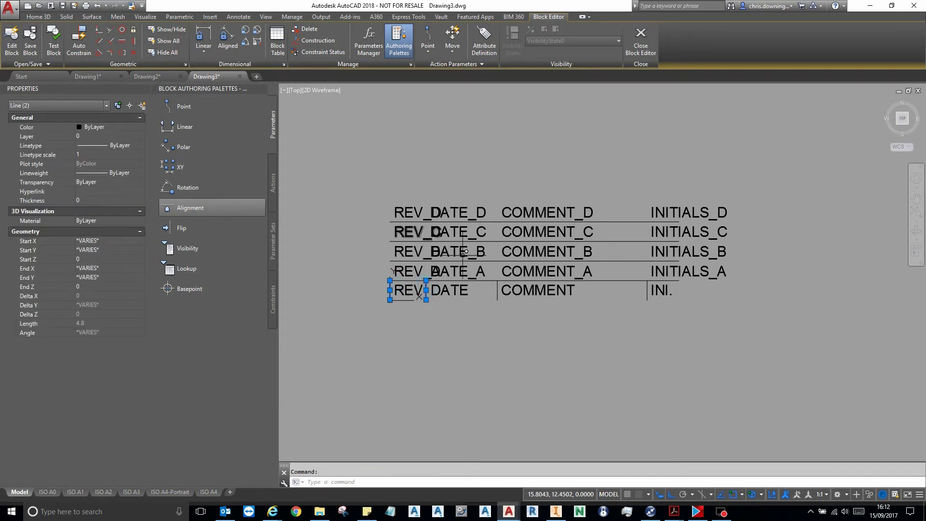
left_click(500, 292)
left_click(498, 304)
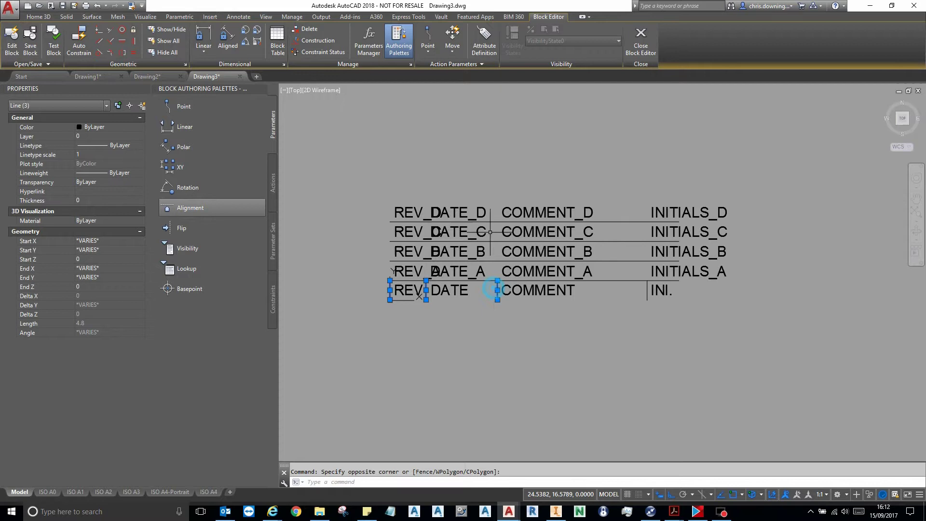
left_click(649, 286)
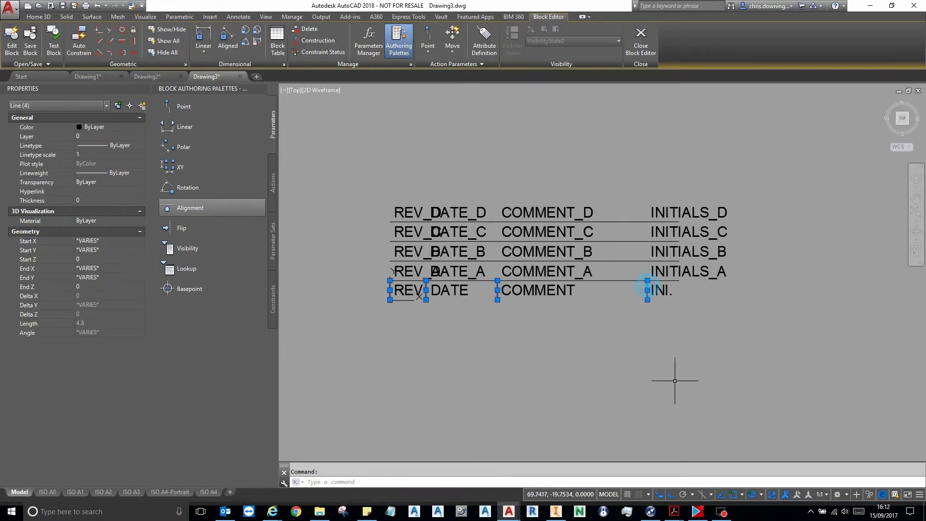
Step: Add linear parameter Distance1 vertically from the table corner, label left of the table
left_click(191, 127)
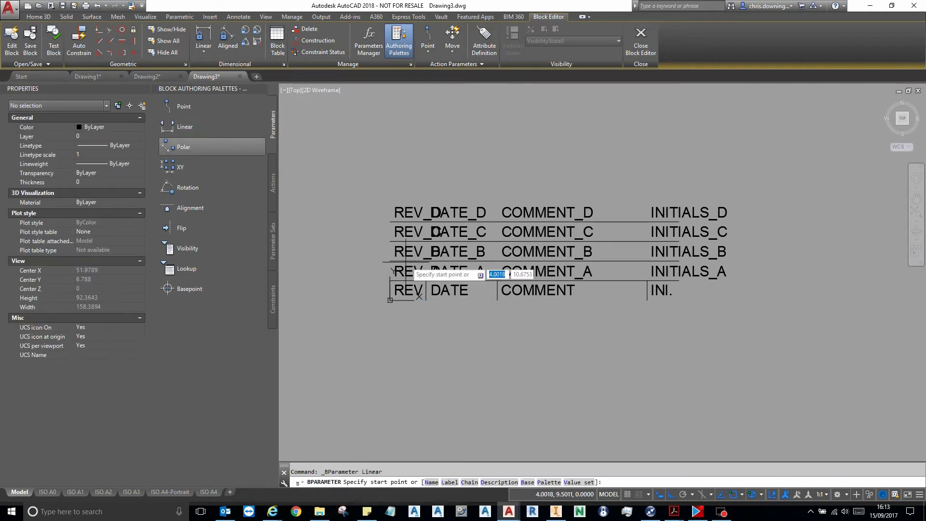
left_click(390, 300)
left_click(391, 280)
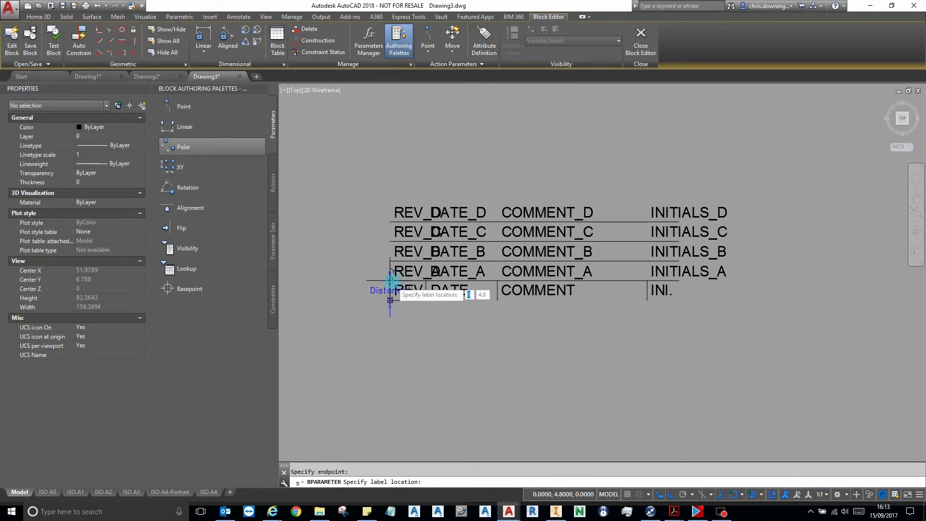
left_click(353, 290)
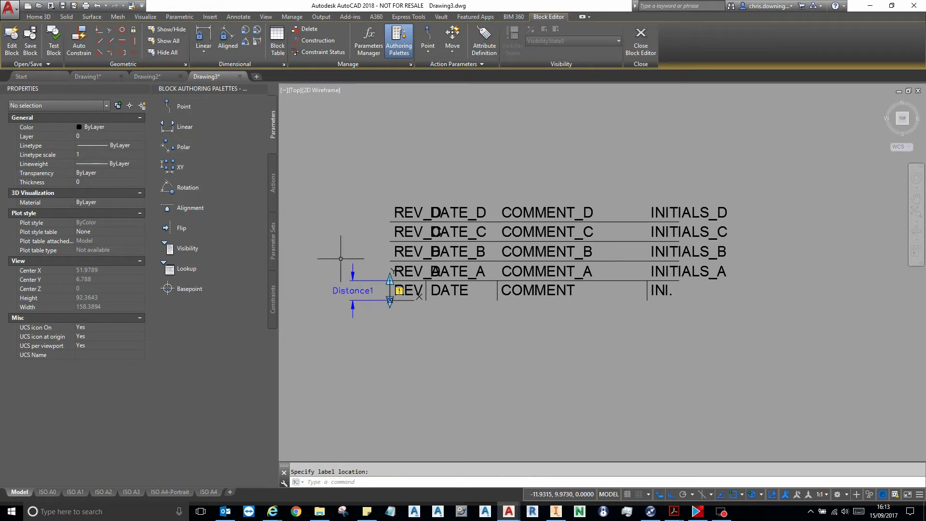
Step: Attach a stretch action to Distance1's top point, framing the header row and selecting the divider lines
left_click(273, 183)
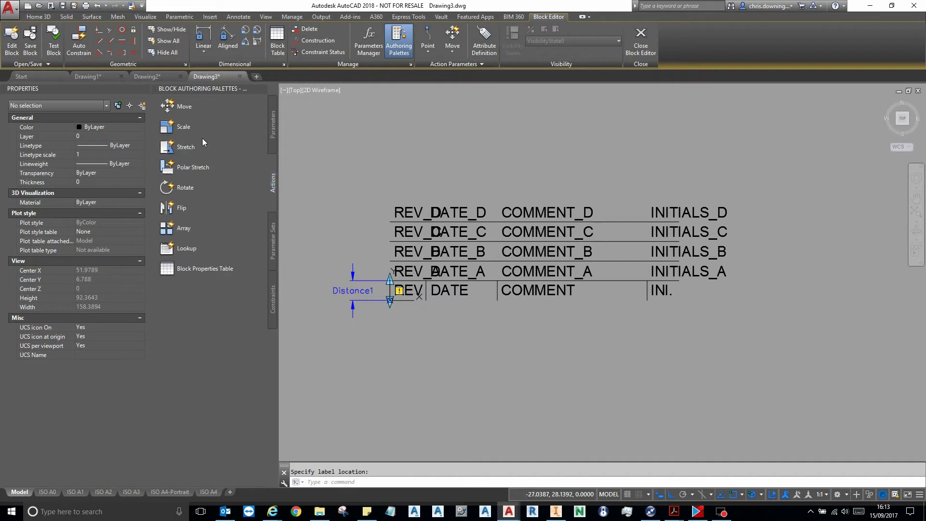
left_click(203, 153)
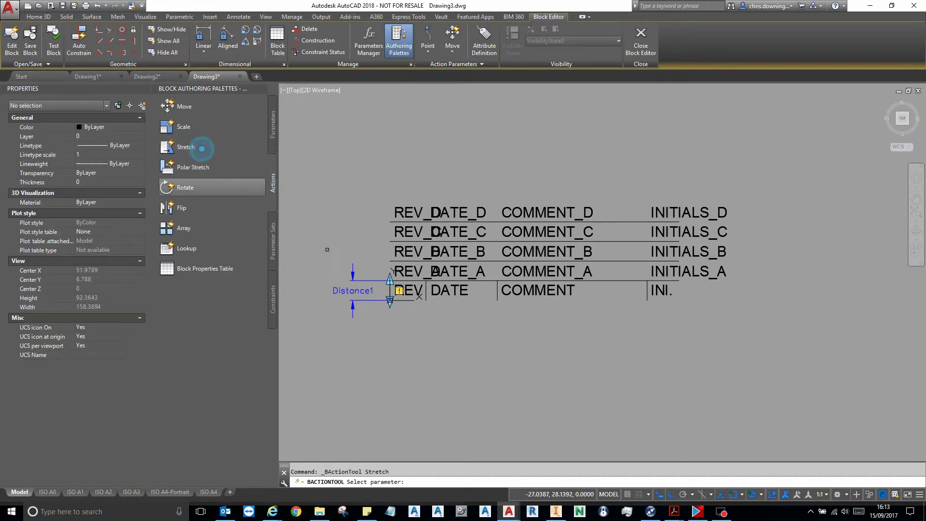
left_click(364, 301)
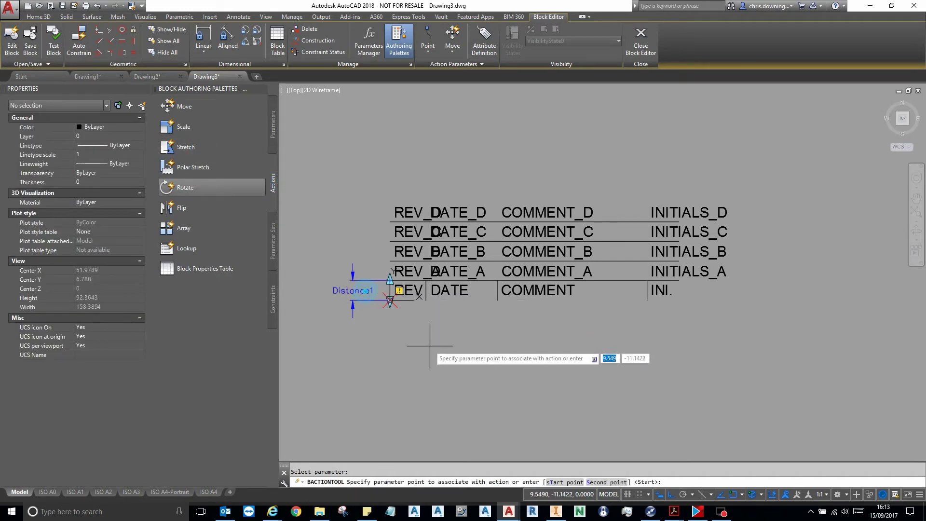
left_click(390, 279)
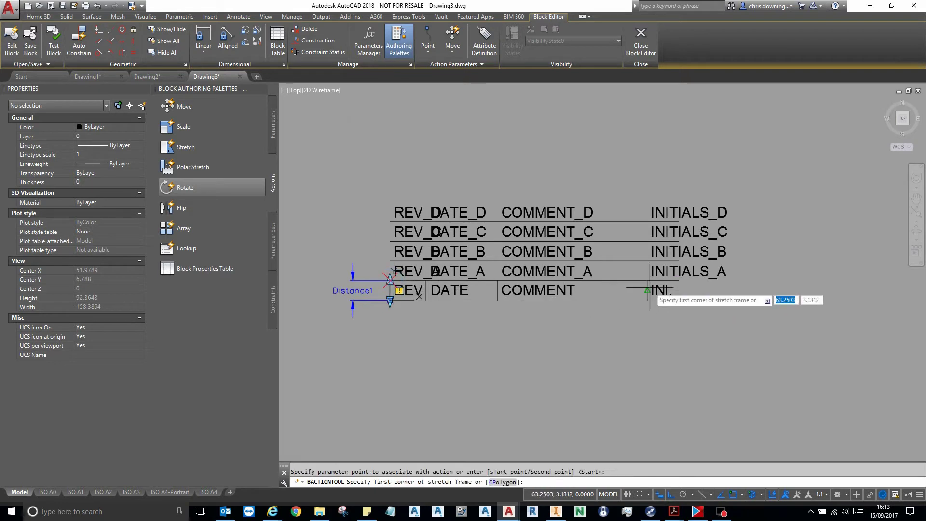
left_click(752, 269)
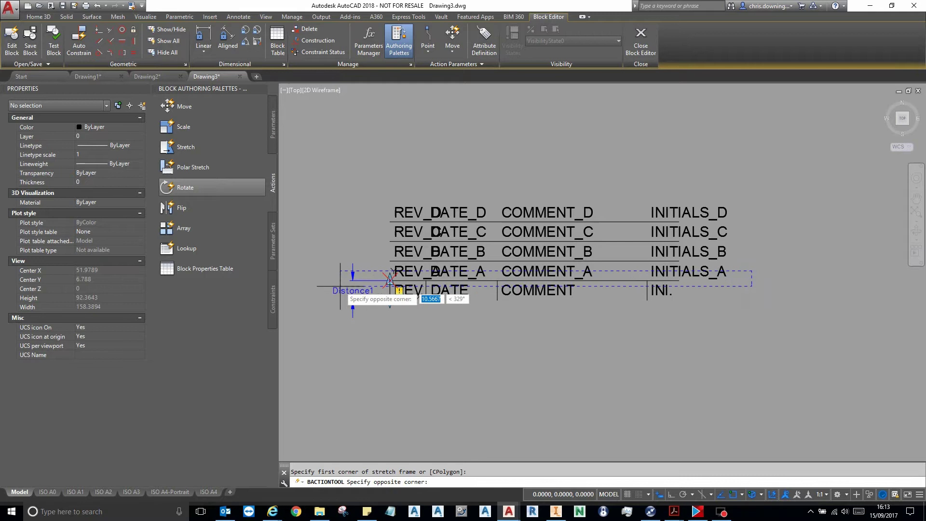
left_click(319, 285)
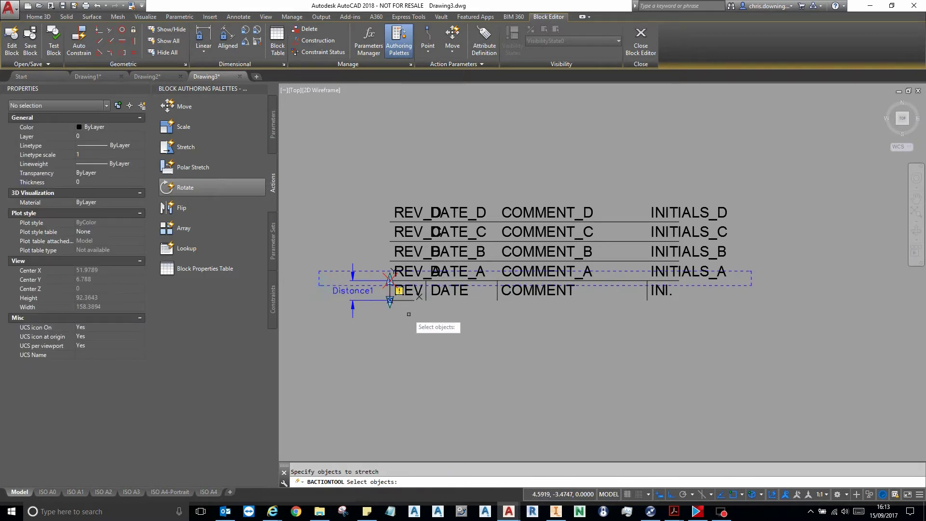
left_click(426, 291)
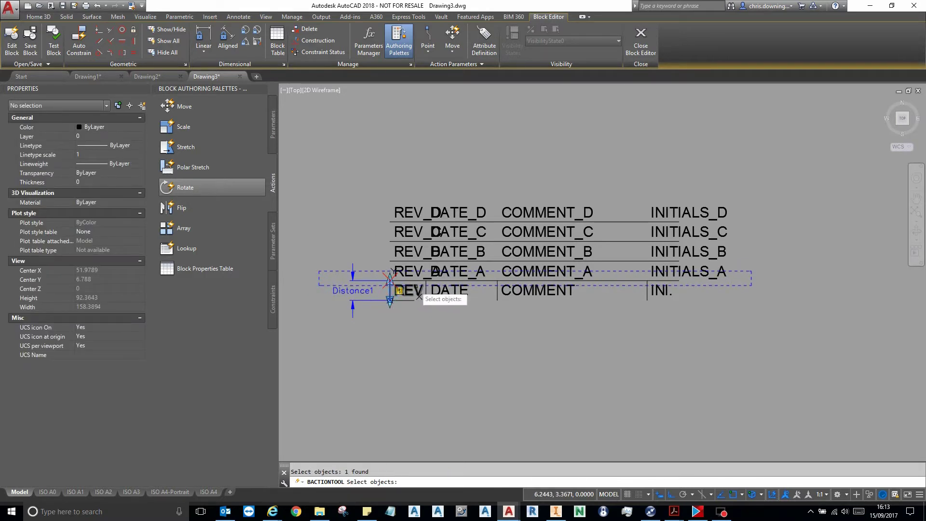
left_click(497, 292)
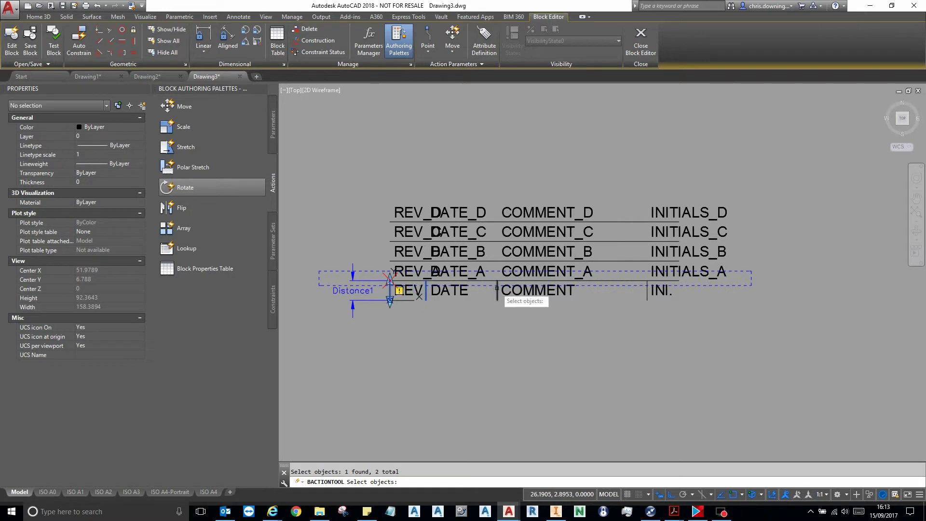
left_click(648, 290)
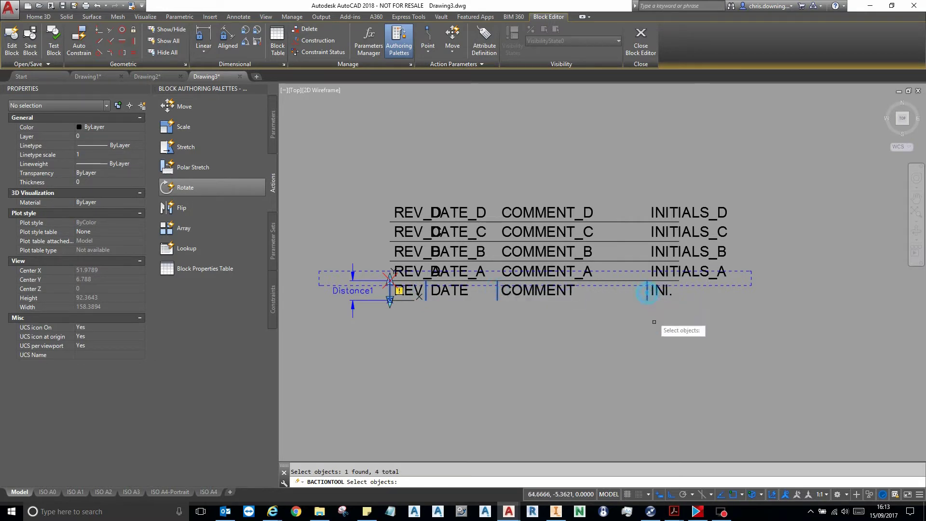
key("Return")
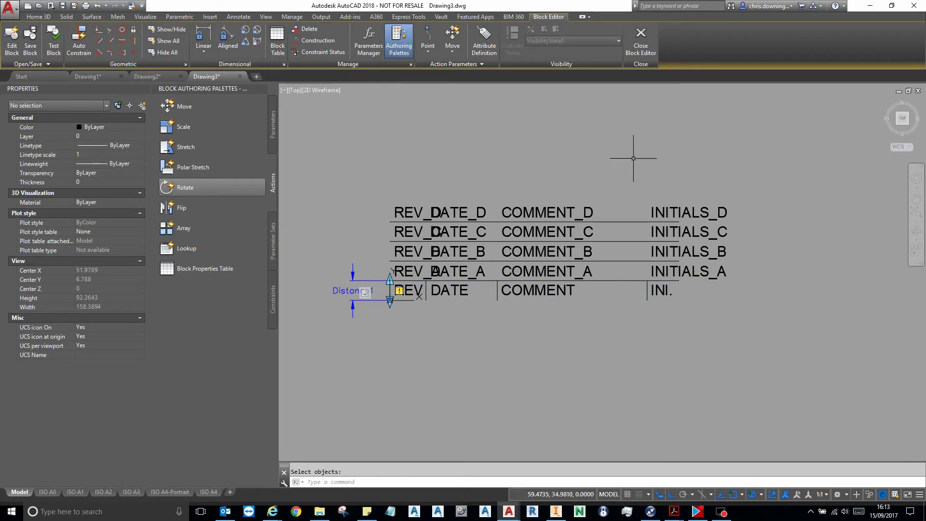
Step: Close the Block Editor saving changes to Rev_Table, and select the block in the layout
left_click(641, 41)
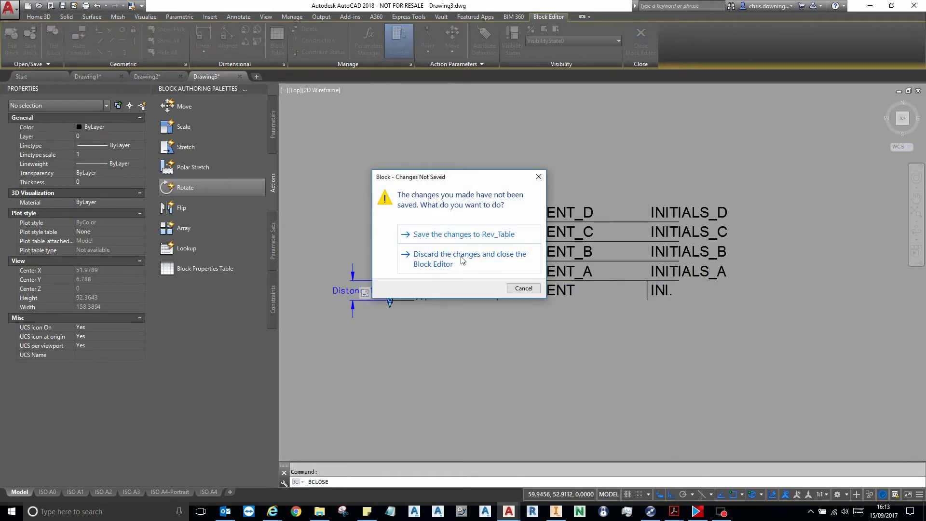
left_click(462, 233)
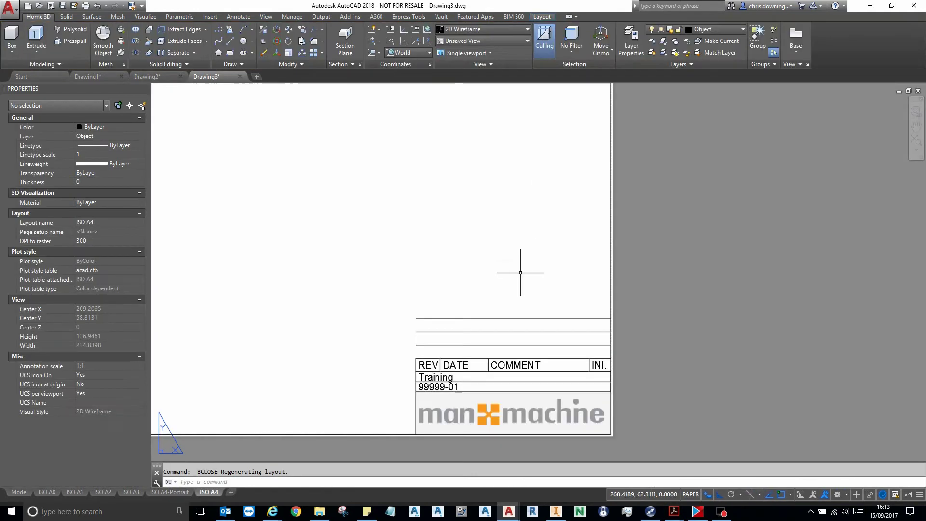
left_click(471, 358)
left_click(394, 363)
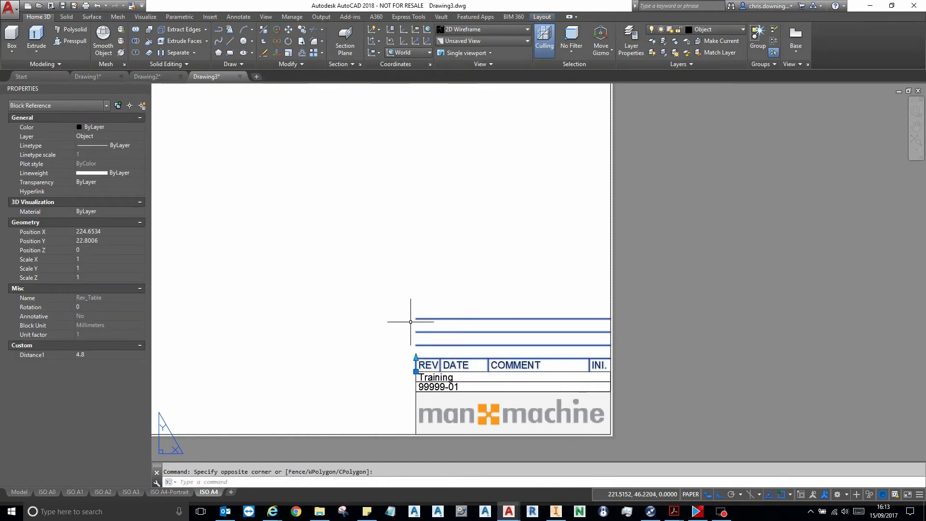
left_click(417, 350)
Step: Drag the stretch grip upward to stretch the dividers, then back to Distance1 4.8
scroll(416, 349, "up", 5)
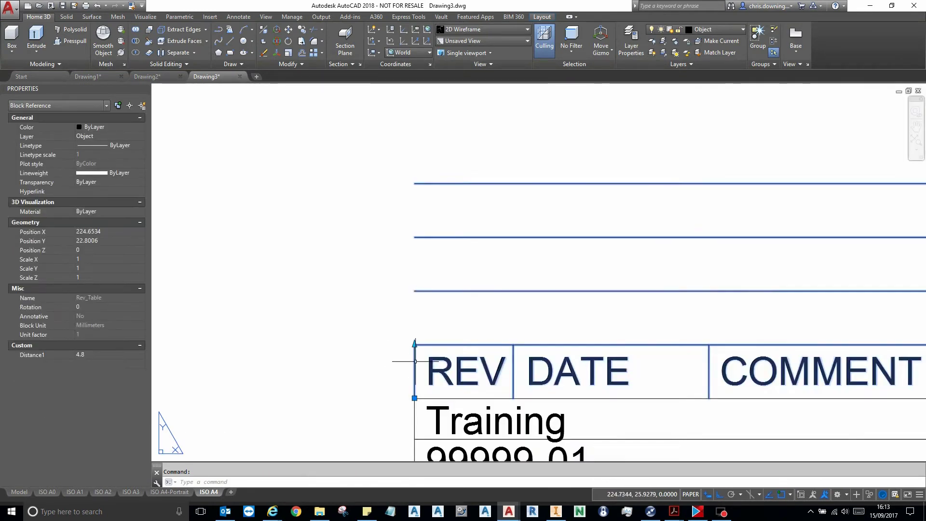
scroll(415, 346, "down", 3)
scroll(405, 341, "up", 3)
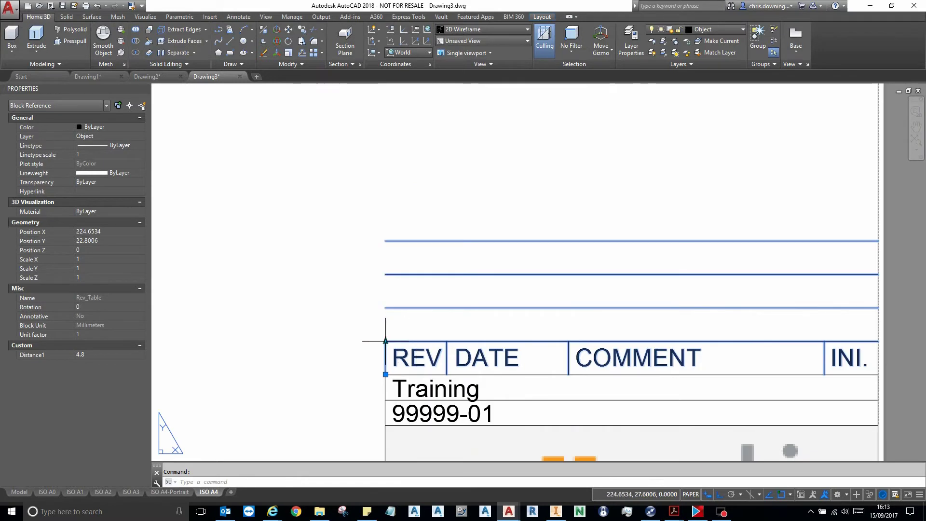
left_click(385, 341)
left_click(372, 149)
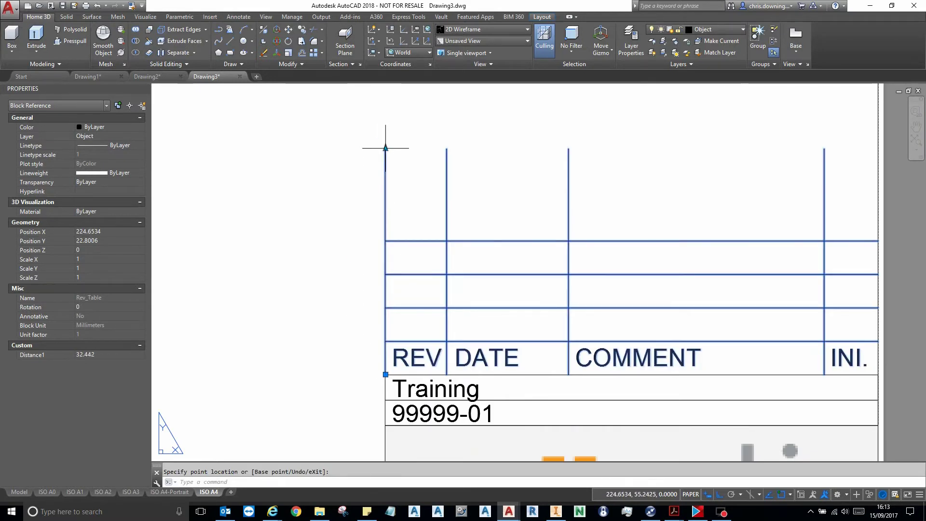
left_click(385, 147)
left_click(385, 341)
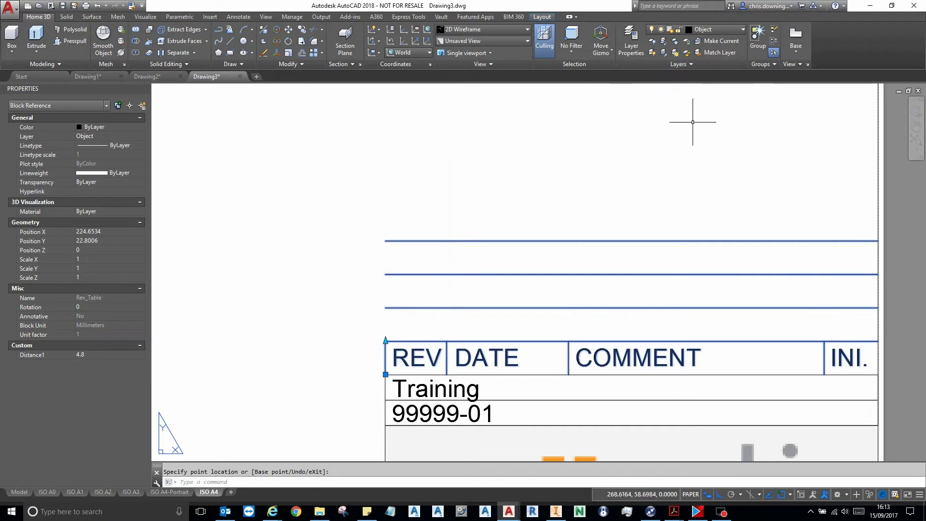
scroll(693, 127, "down", 4)
middle_click_drag(641, 145, 434, 271)
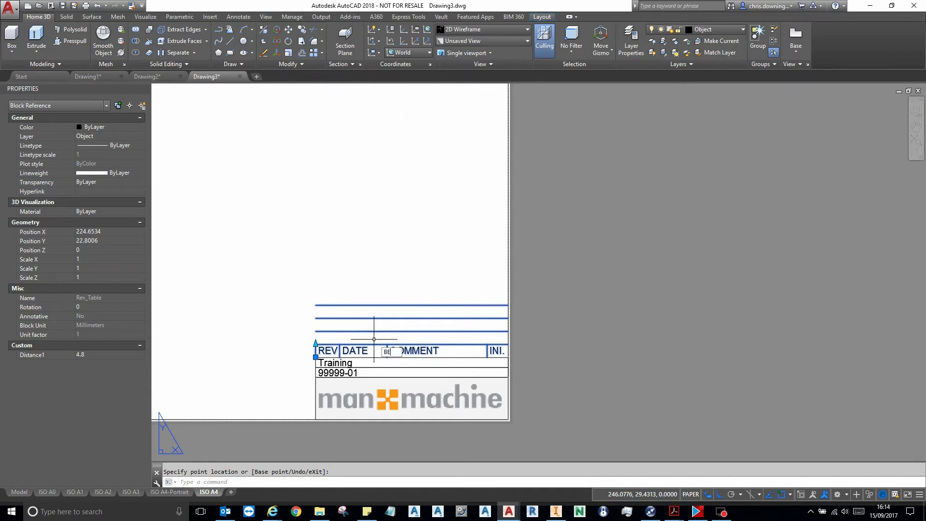
Step: Reopen Rev_Table in the Block Editor with the BE command
key("Return")
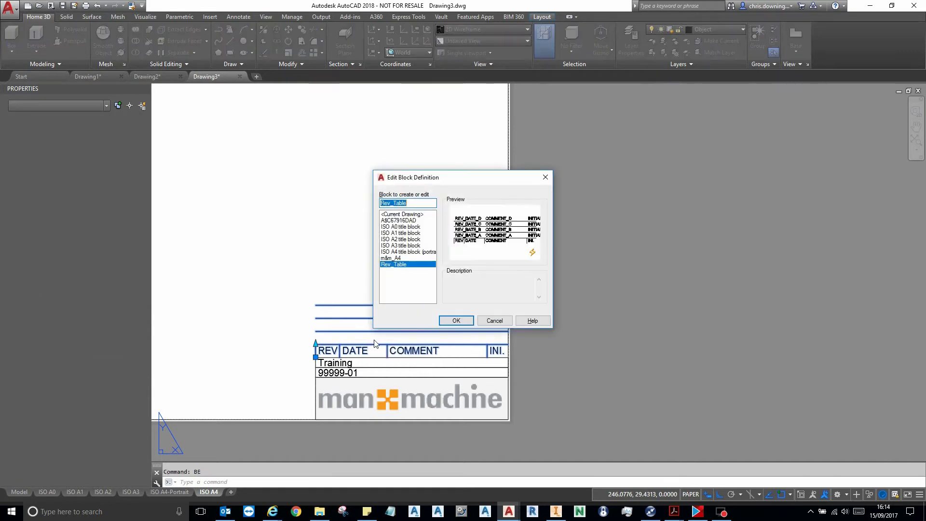
left_click(458, 320)
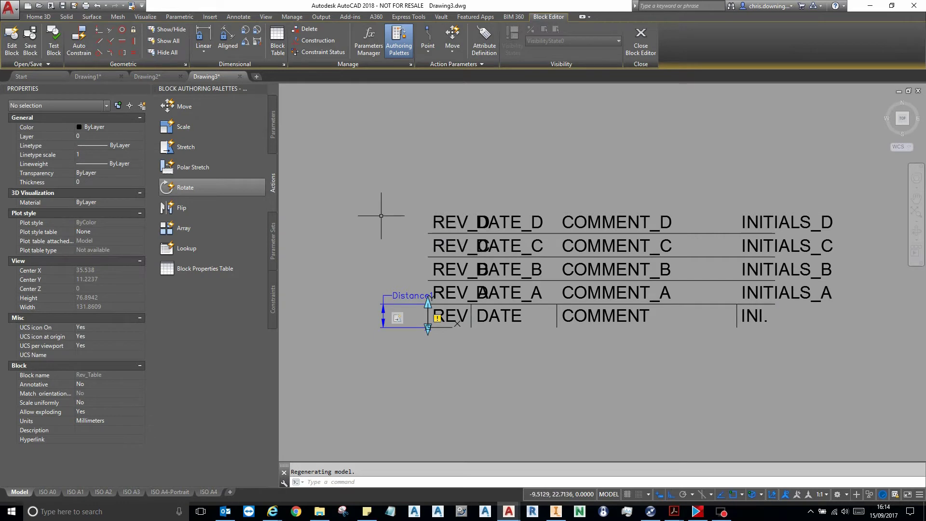
scroll(404, 226, "down", 2)
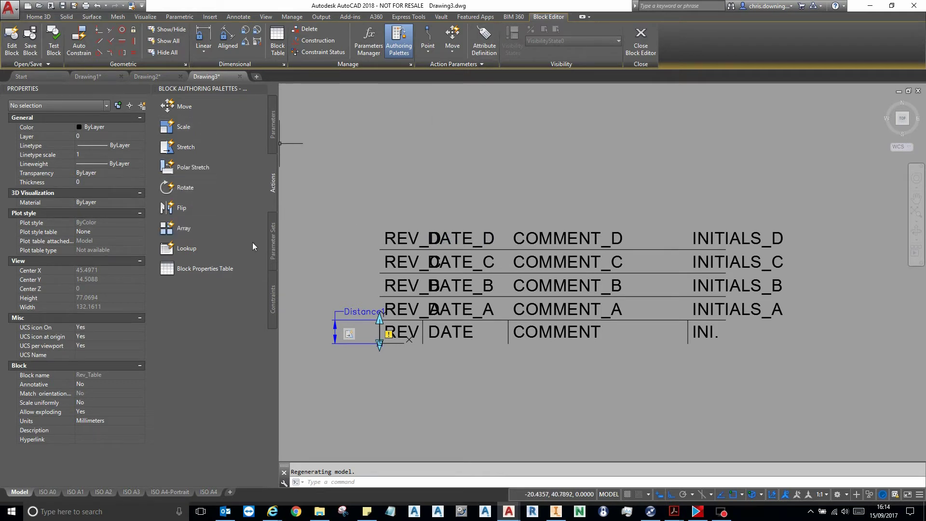
Step: Place a Visibility parameter at a point below the INI. column of the block
left_click(273, 133)
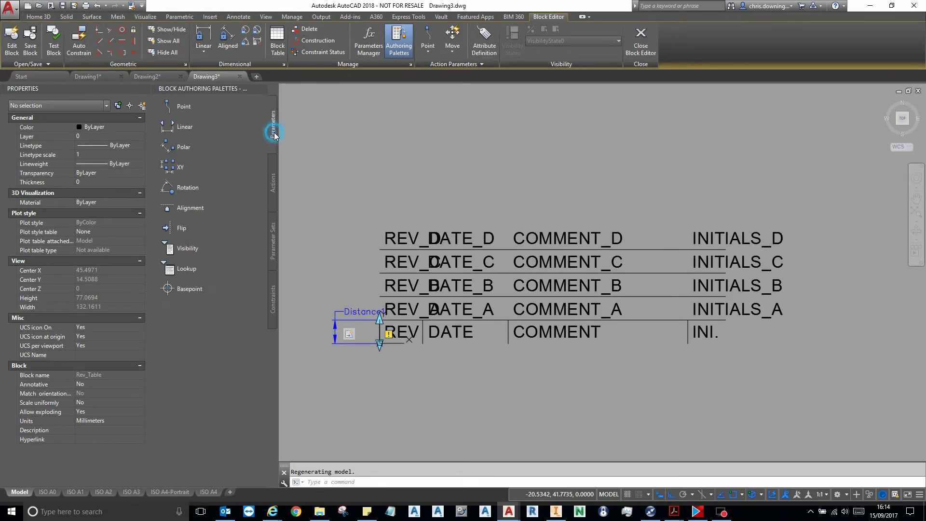
left_click(190, 248)
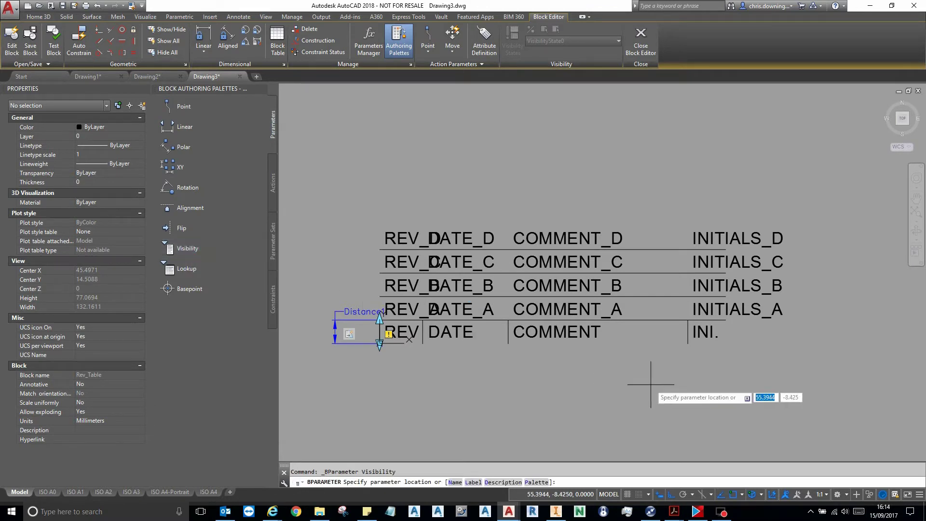
left_click(688, 361)
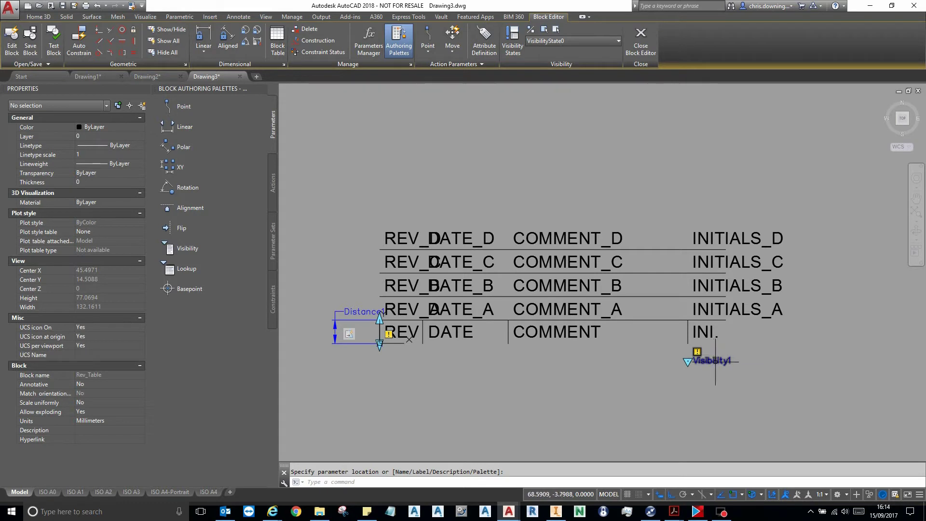
Step: Add new visibility states and rename the first one to None, alongside A
left_click(513, 46)
left_click(559, 187)
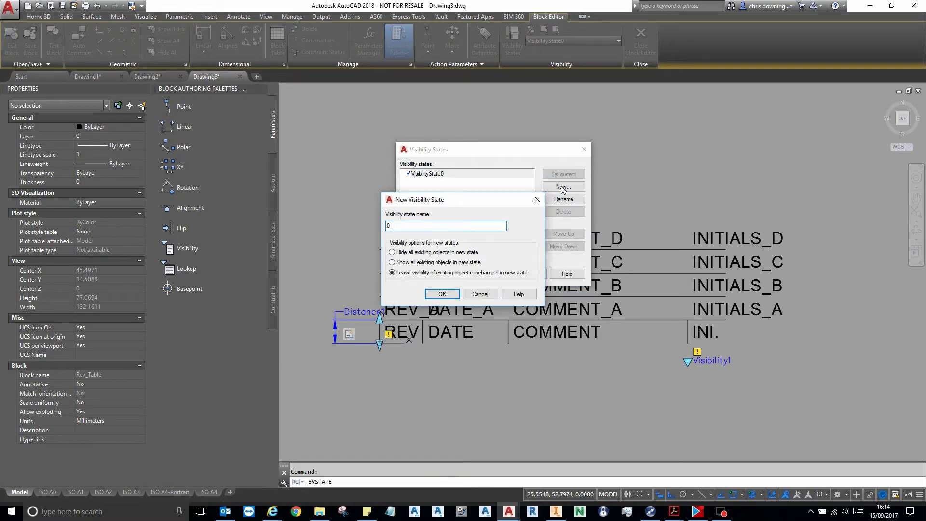
left_click(450, 295)
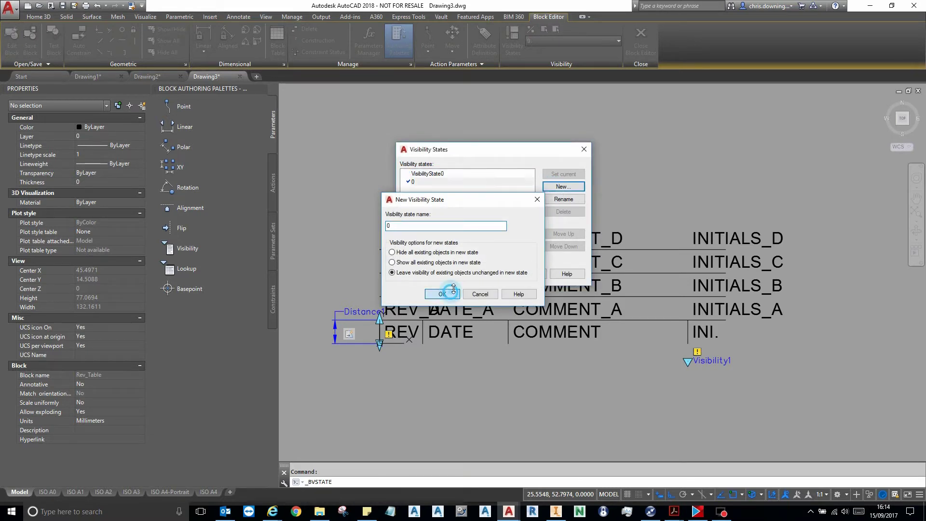
left_click(563, 187)
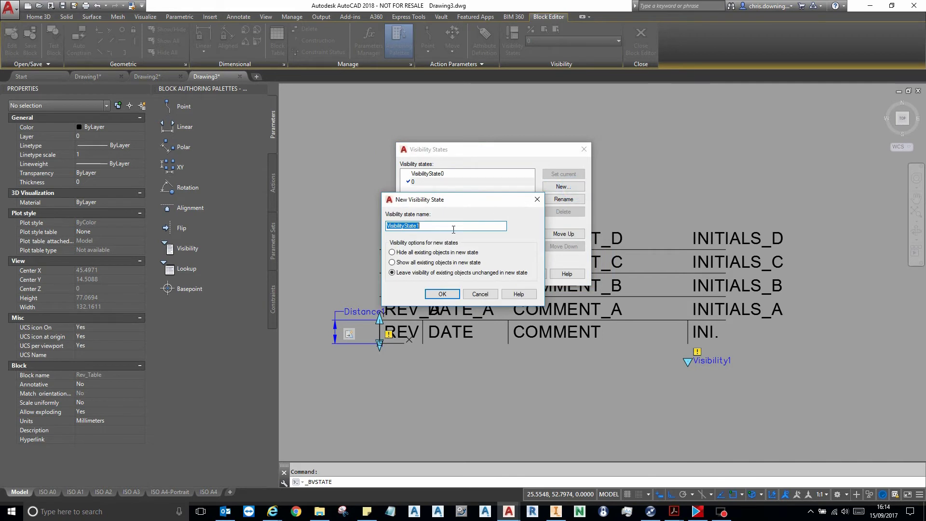
left_click(442, 295)
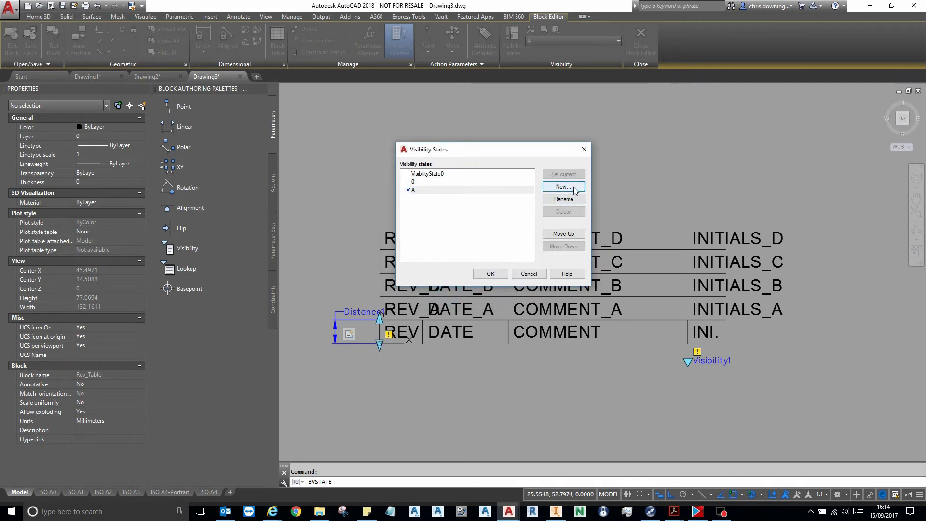
left_click(441, 183)
left_click(563, 199)
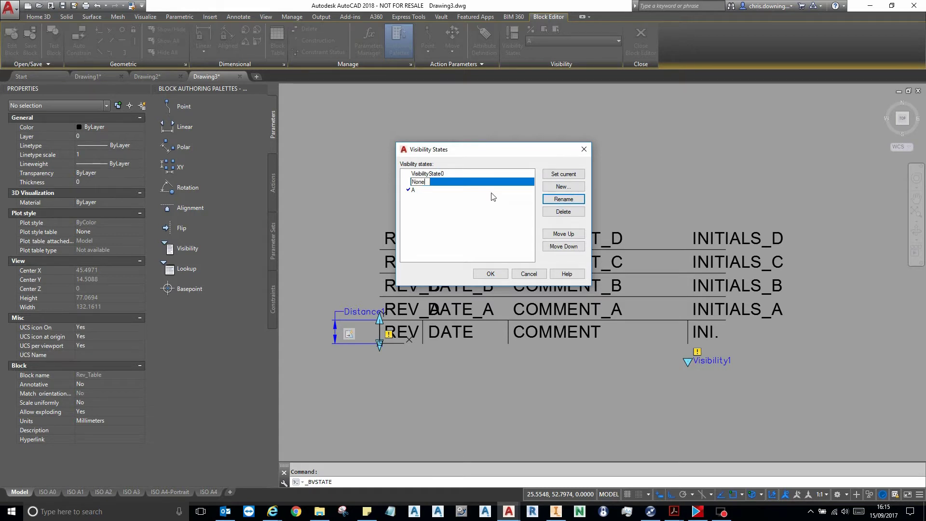
Step: Add visibility states B, C and D, leaving D current
left_click(564, 187)
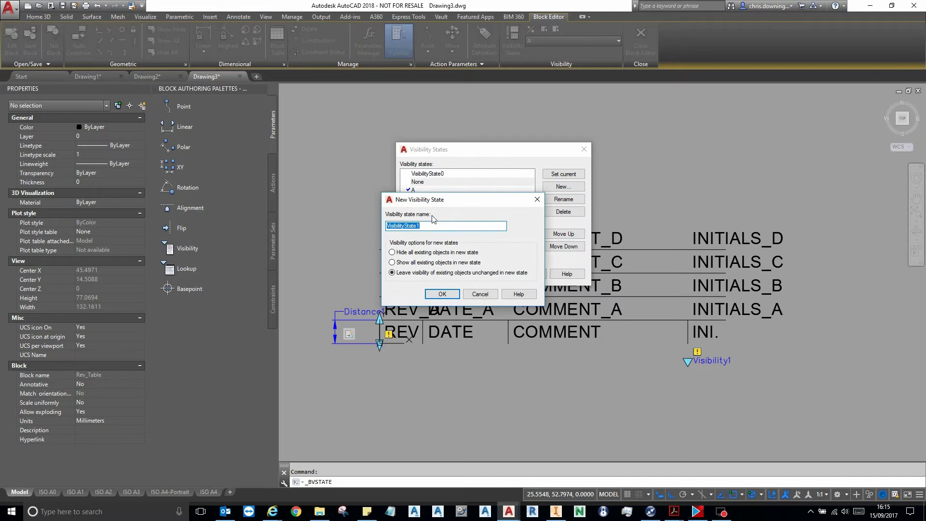
left_click(442, 295)
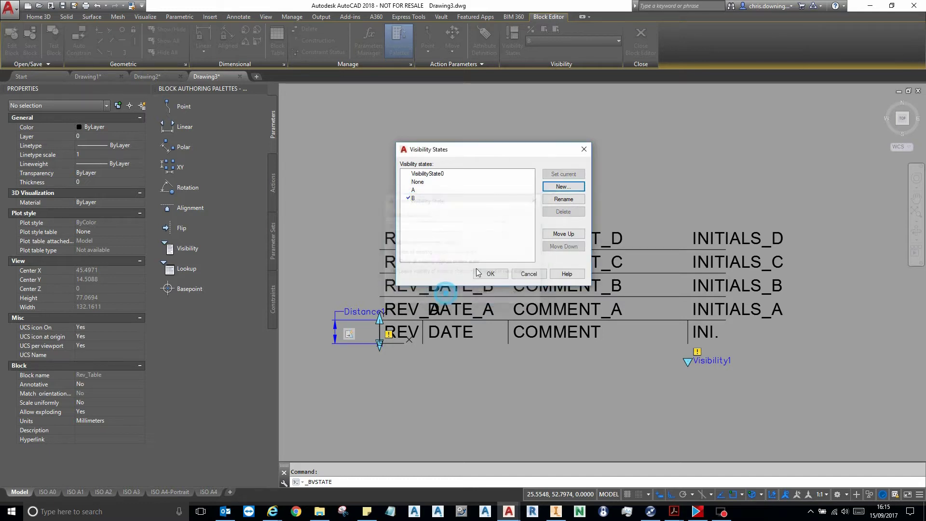
left_click(564, 186)
type("C")
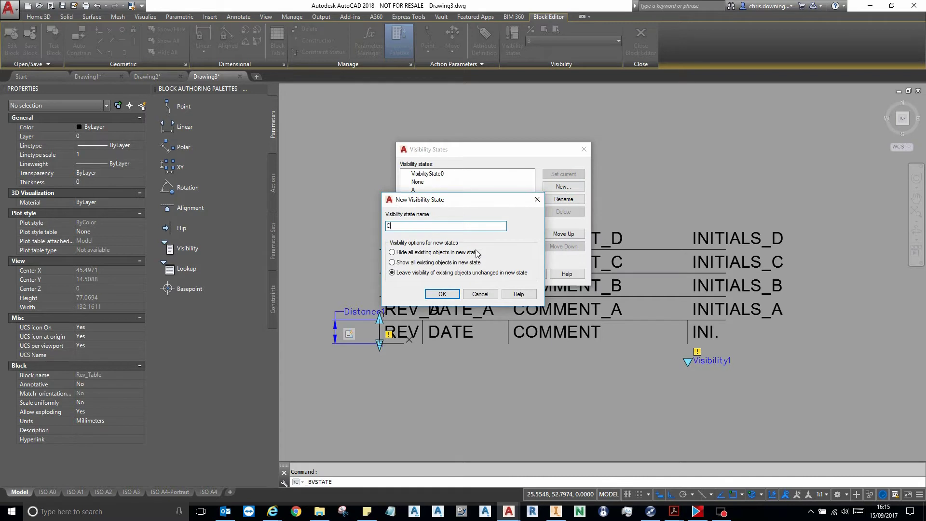
left_click(442, 295)
left_click(563, 186)
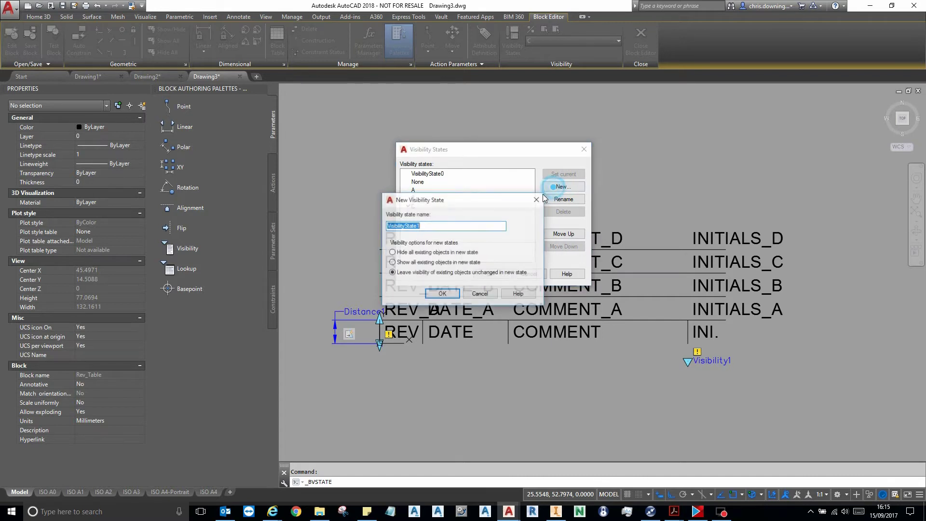
left_click(448, 293)
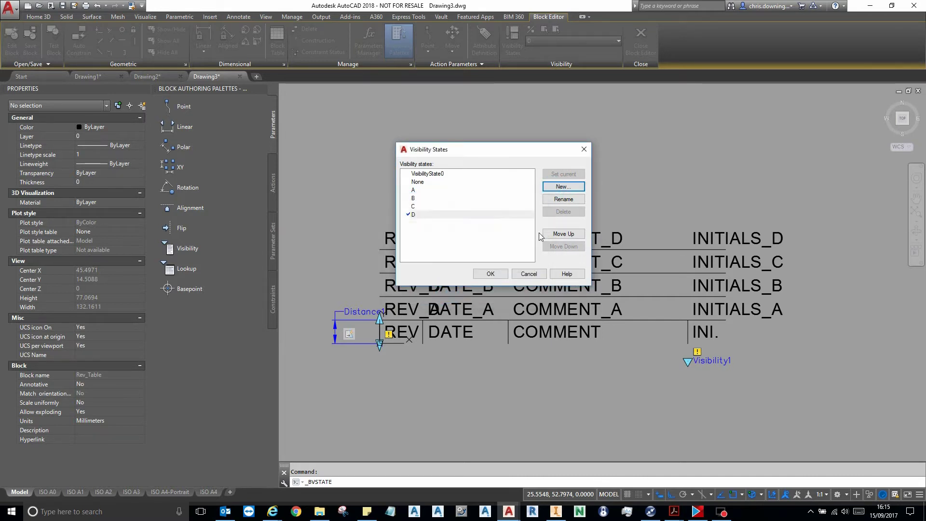
left_click(490, 274)
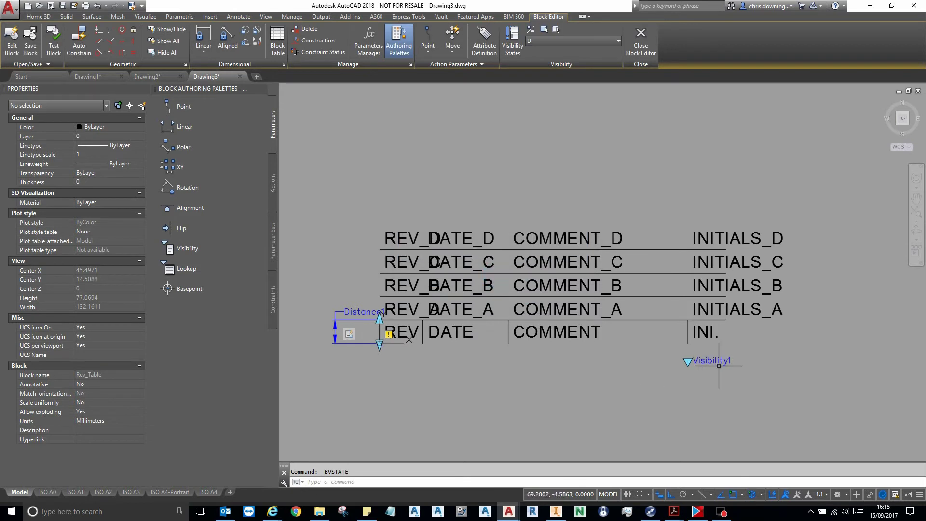
Step: Delete the default VisibilityState0 visibility state
left_click(567, 38)
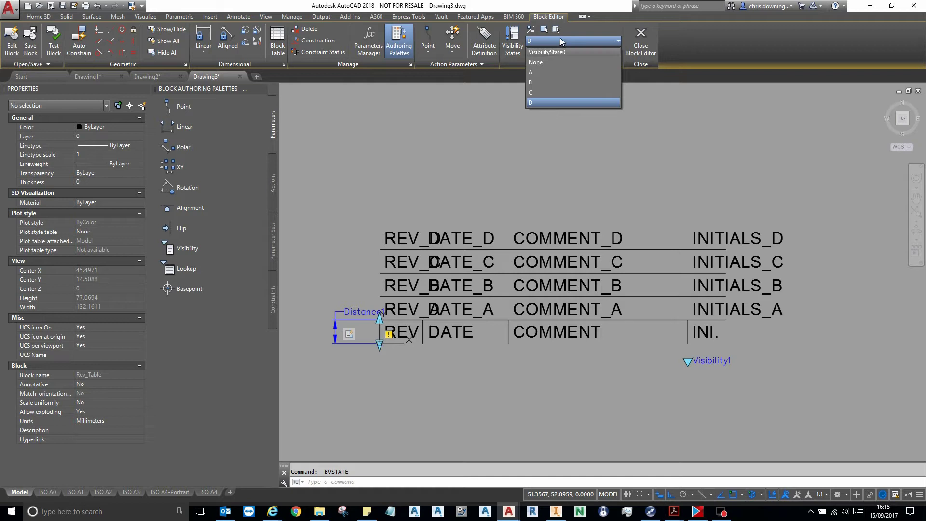
left_click(519, 37)
left_click(519, 37)
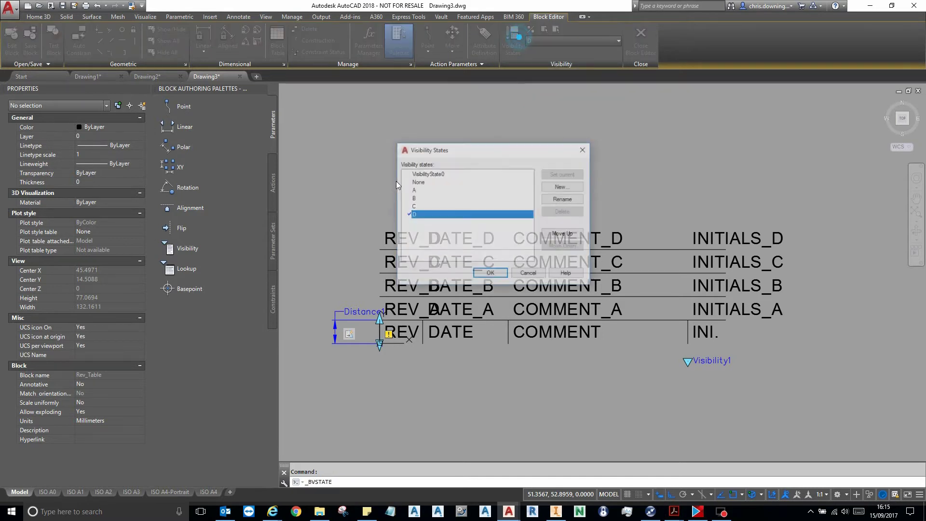
left_click(433, 174)
left_click(570, 212)
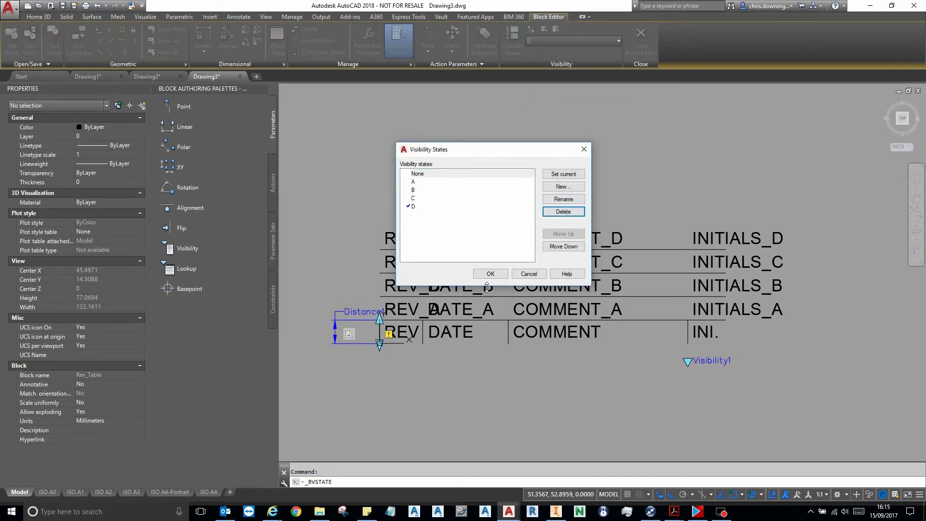
left_click(490, 274)
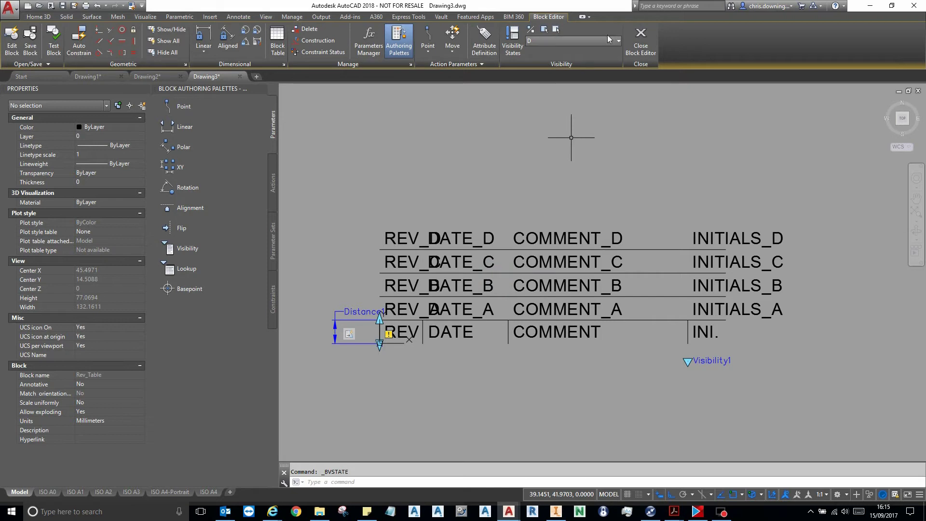
Step: In the None state, hide all four revision rows A–D for the current state only
left_click(549, 41)
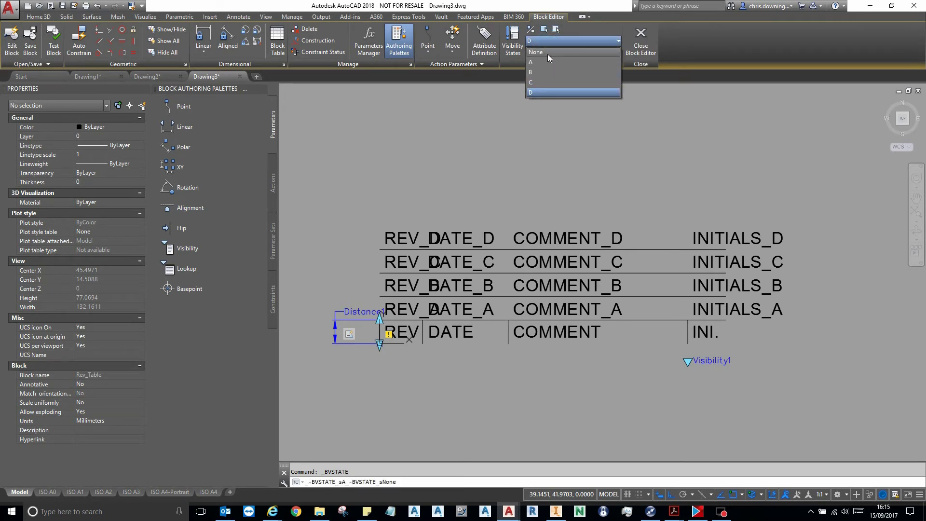
left_click(535, 53)
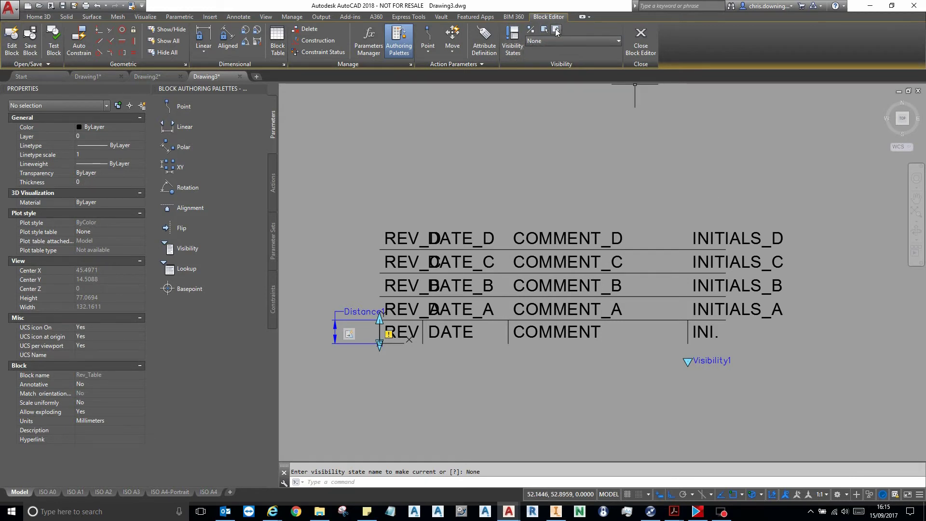
left_click(557, 31)
left_click(795, 204)
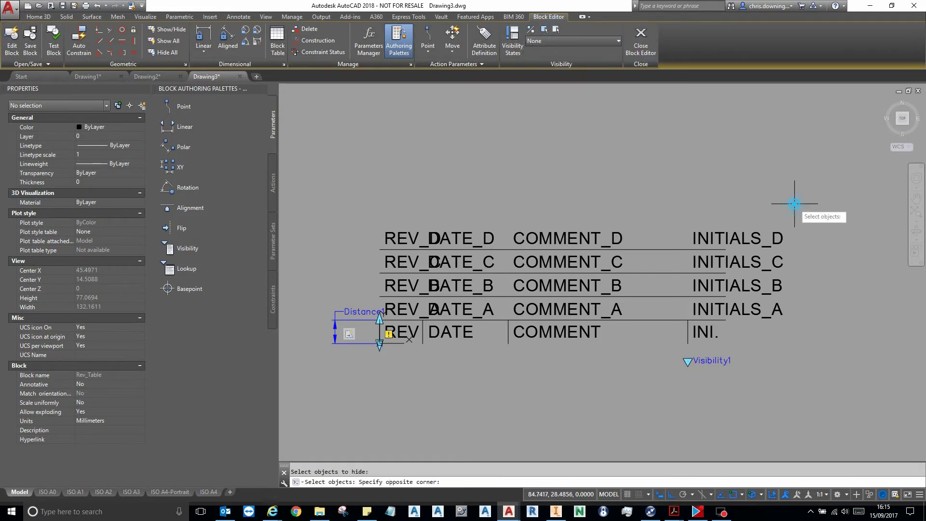
left_click(388, 304)
key("Return")
left_click(463, 337)
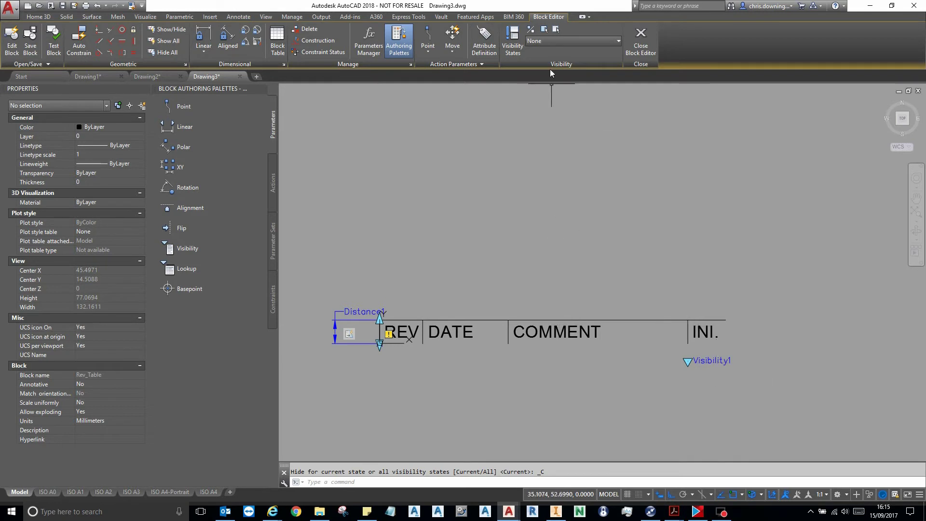
left_click(553, 42)
Step: Switch to state A and hide revision rows B, C and D
left_click(551, 63)
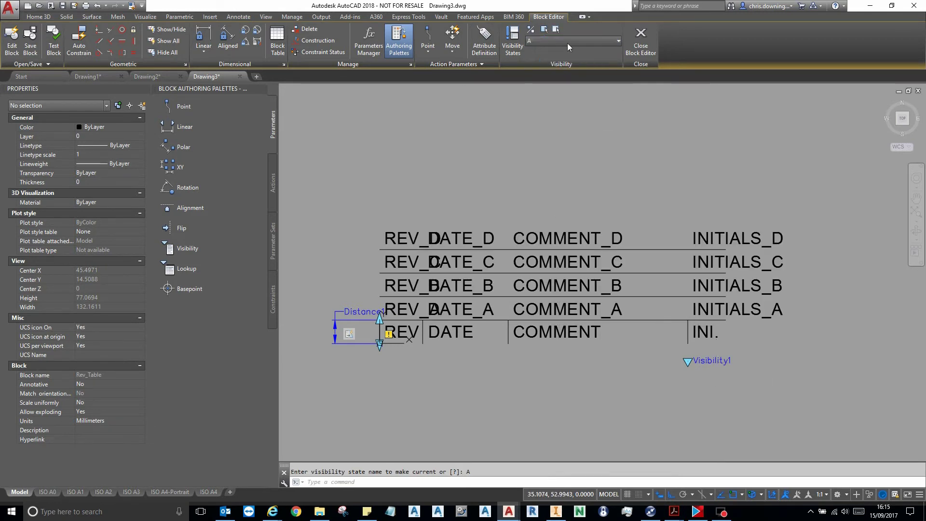
left_click(544, 29)
left_click(822, 213)
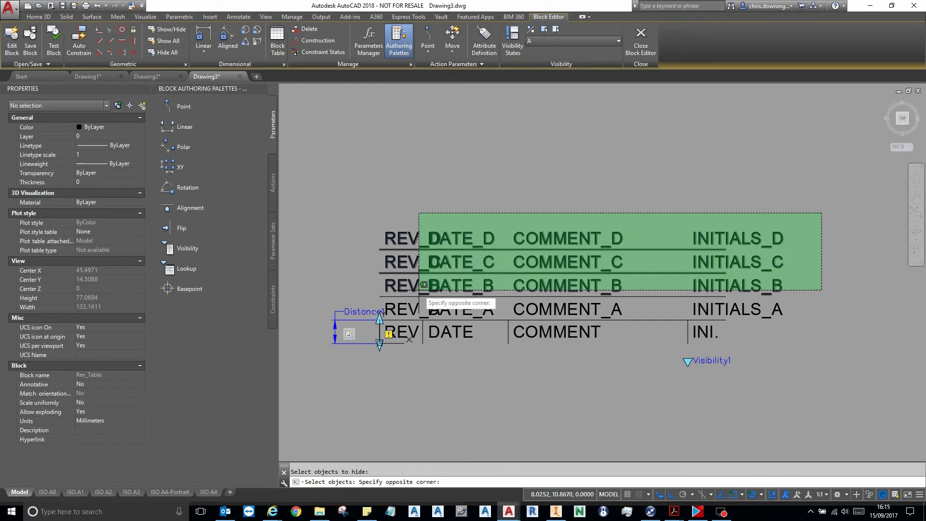
left_click(419, 305)
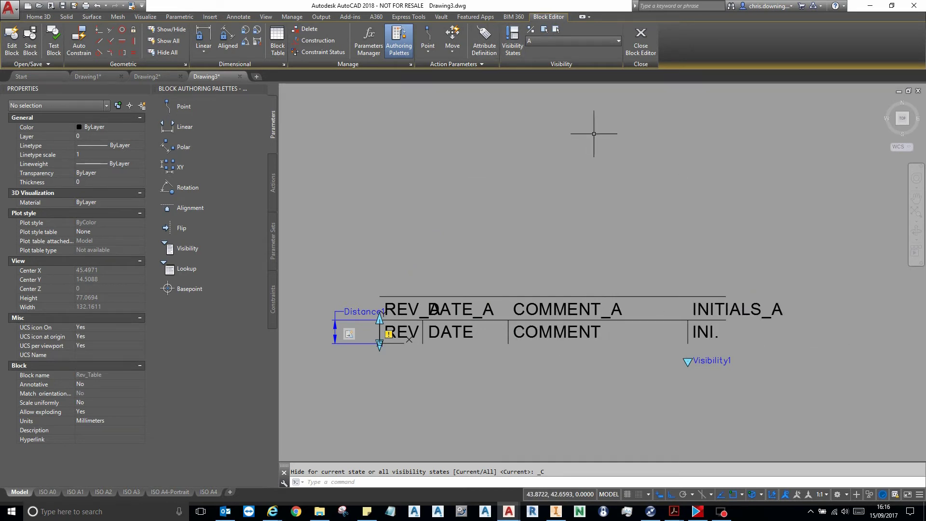
left_click(555, 42)
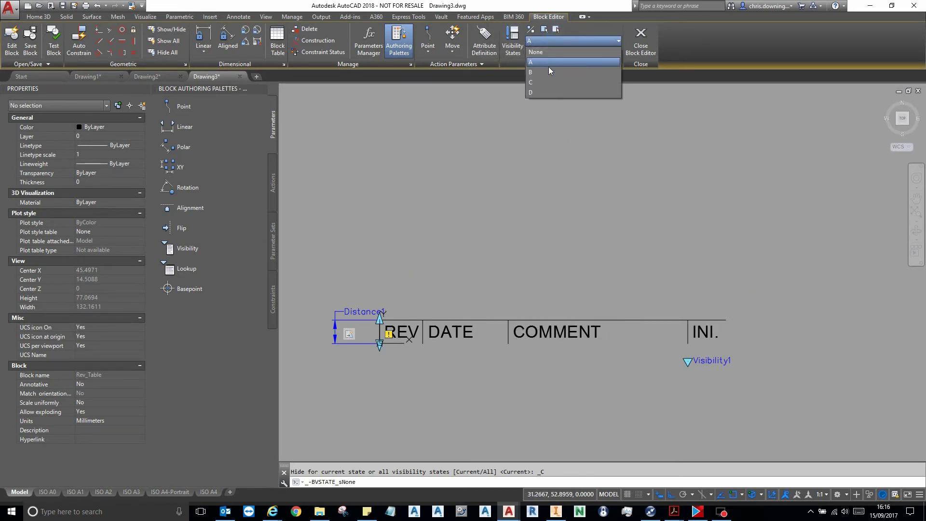
Step: In state B, hide revision rows C and D
left_click(549, 72)
left_click(556, 29)
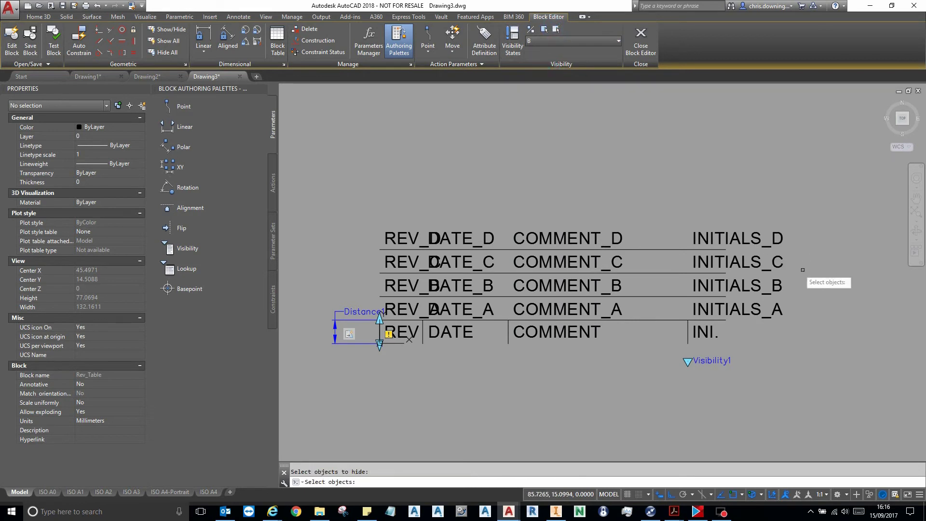
left_click(819, 223)
left_click(385, 256)
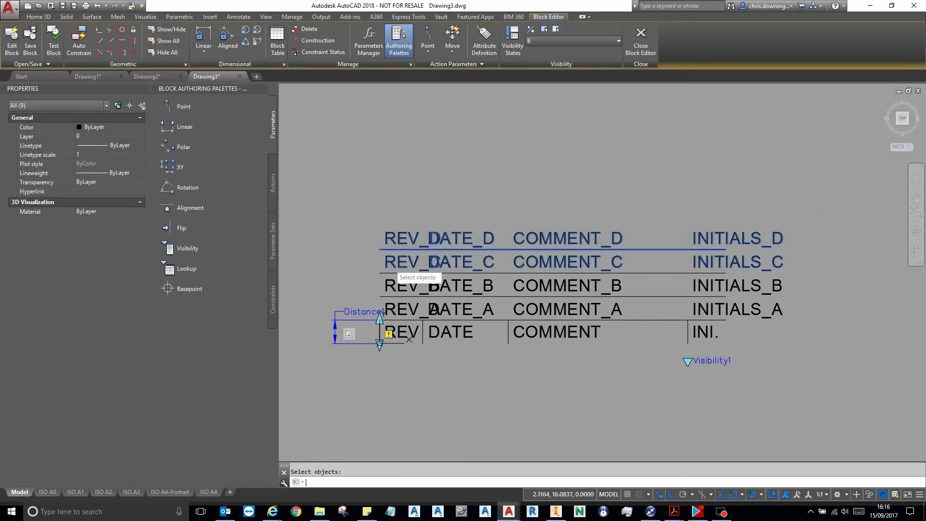
key("Return")
left_click(555, 41)
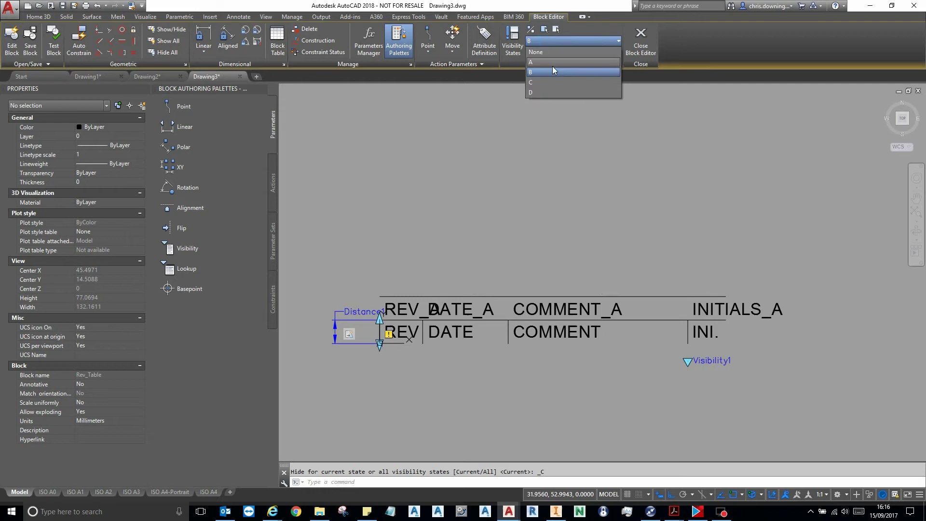
Step: In state C, hide revision row D, then make state D current
left_click(551, 82)
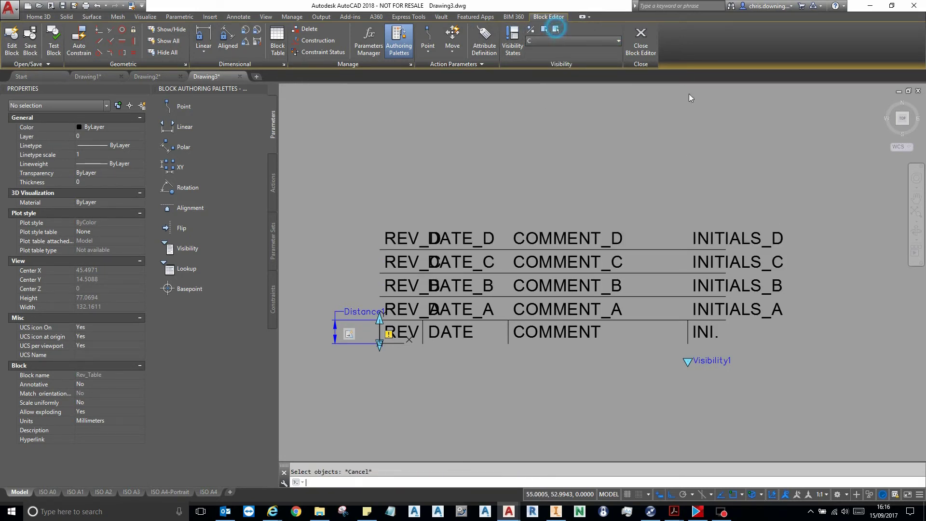
left_click(557, 30)
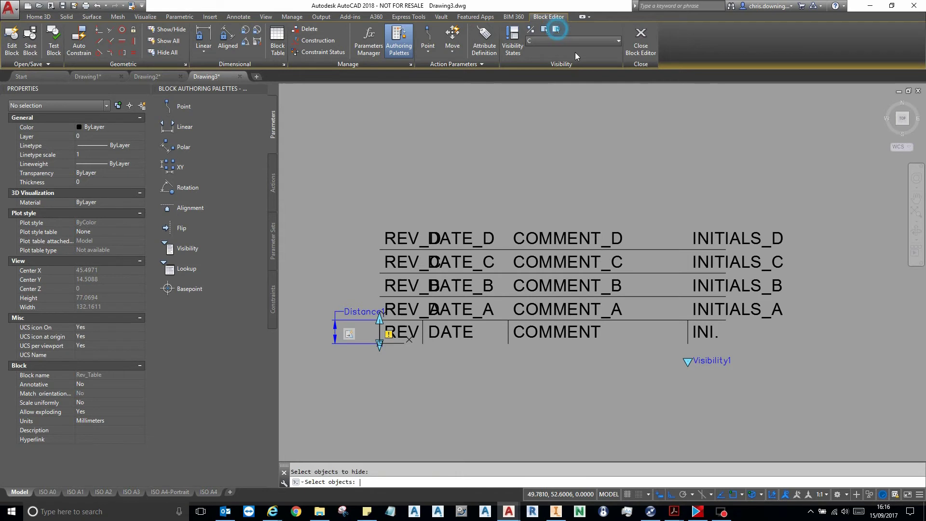
left_click(819, 215)
left_click(368, 235)
key("Return")
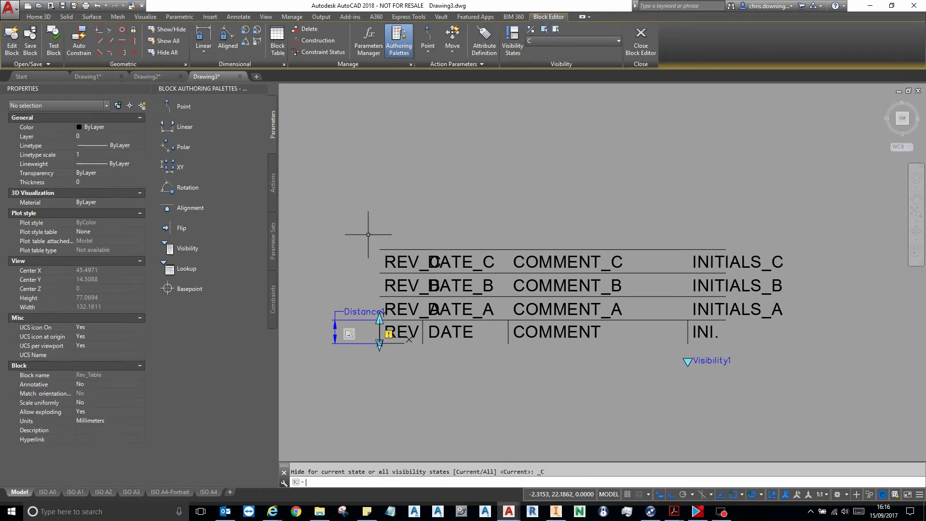
left_click(555, 42)
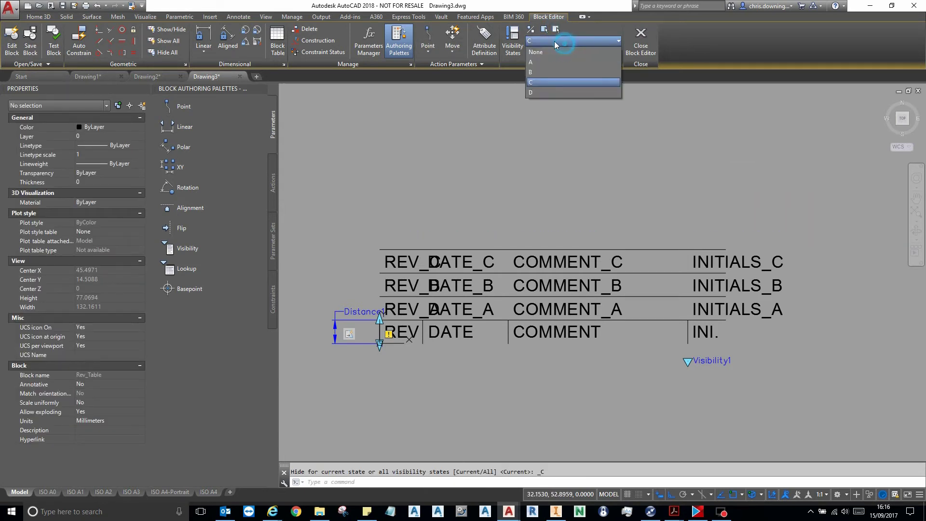
left_click(539, 91)
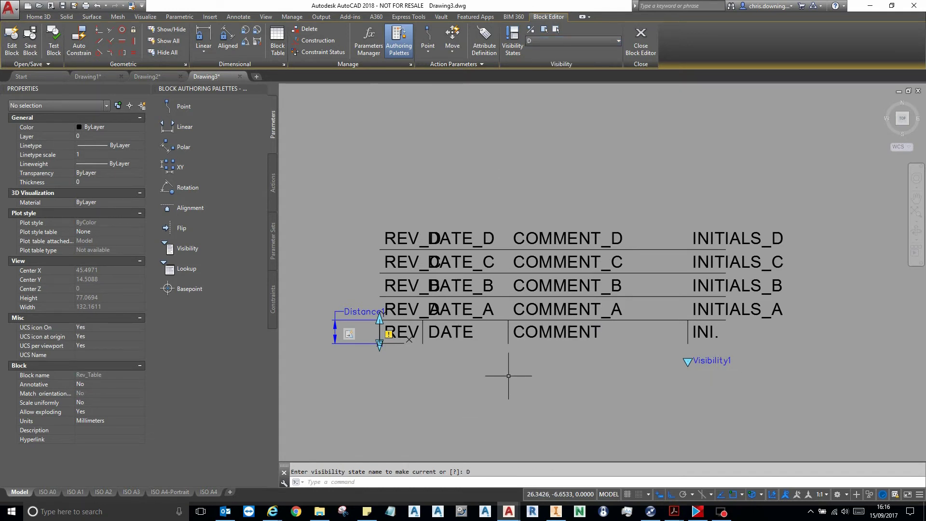
Step: Turn on Visibility Mode and step through states None, D and A, ending on state B
left_click(550, 41)
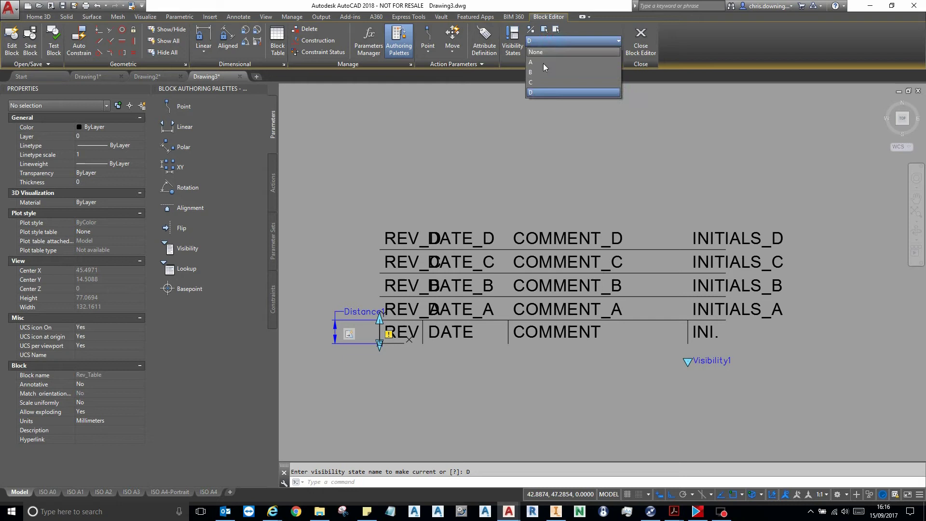
left_click(547, 52)
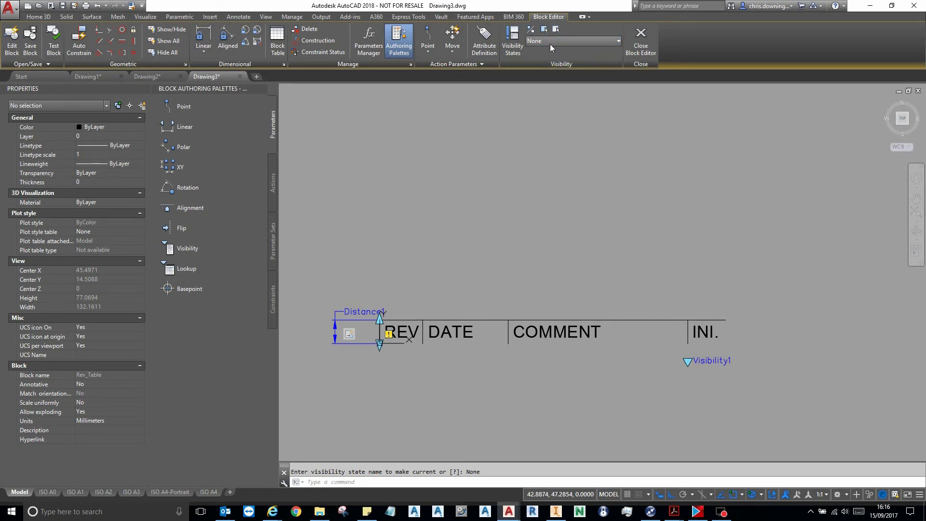
left_click(550, 42)
left_click(551, 116)
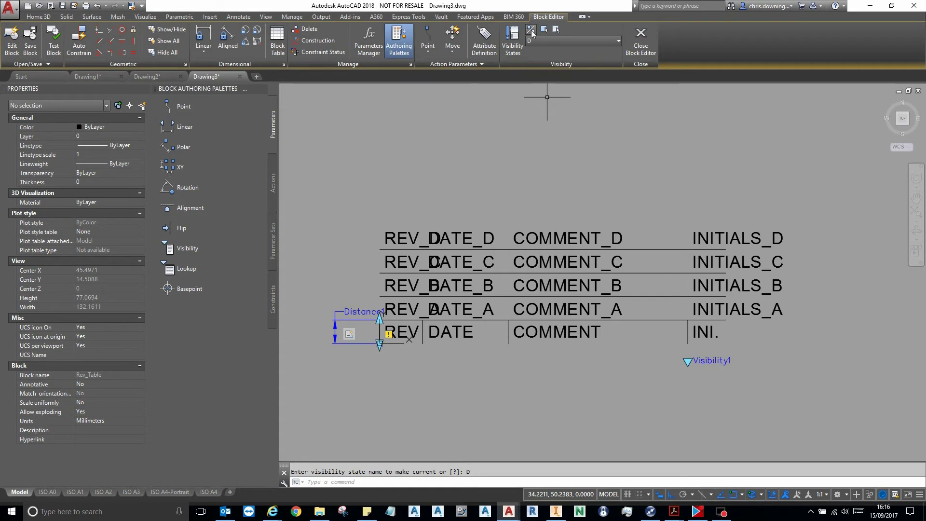
left_click(532, 29)
left_click(538, 41)
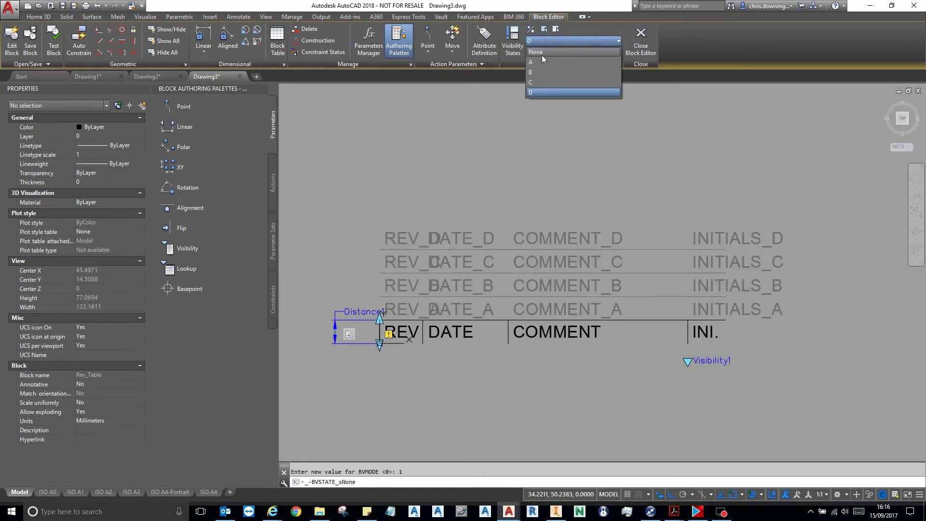
left_click(540, 68)
left_click(546, 41)
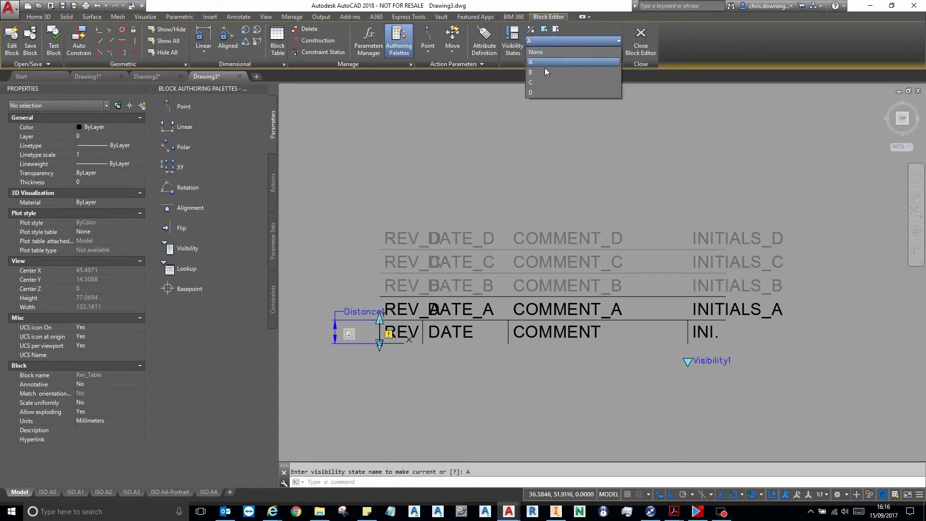
left_click(545, 72)
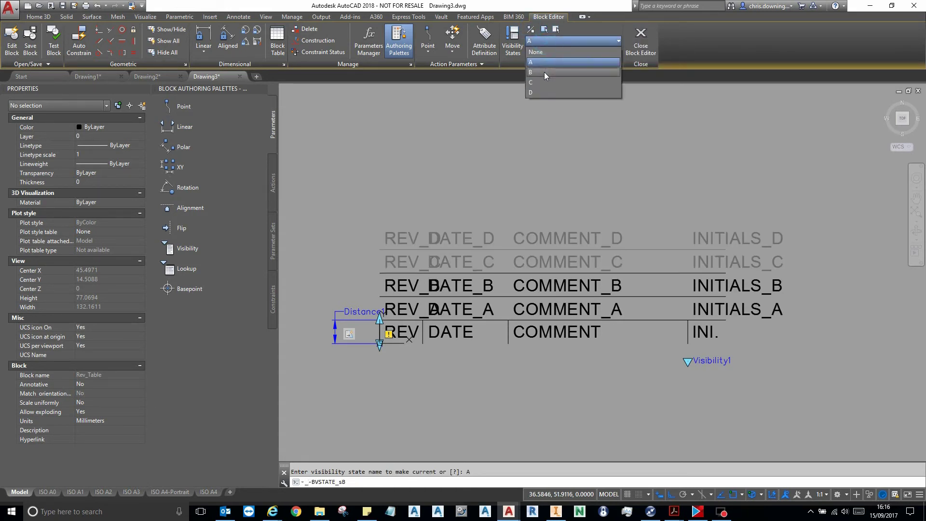
Step: In state B, correct the visibility of INITIALS_D and COMMENT_D, then set BVMODE to 0
left_click(545, 29)
left_click(772, 240)
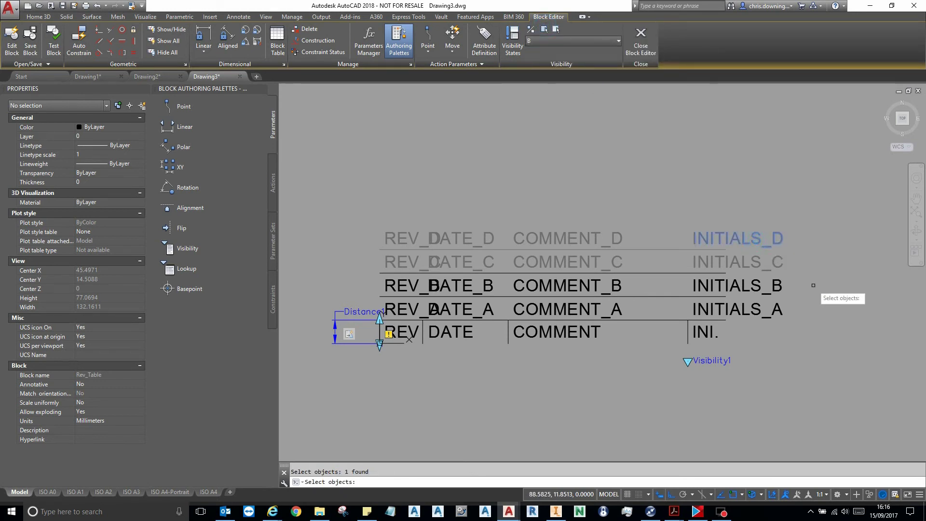
key("Return")
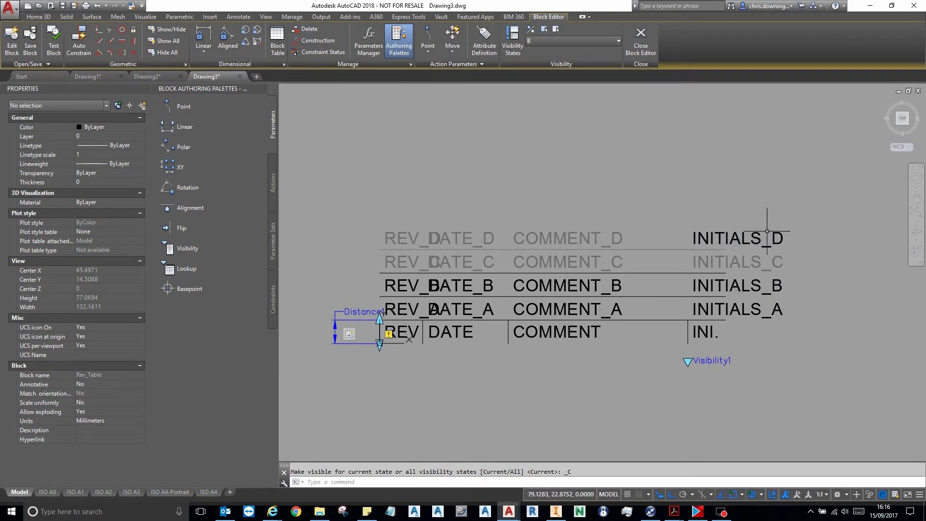
left_click(544, 29)
left_click(577, 238)
key("Return")
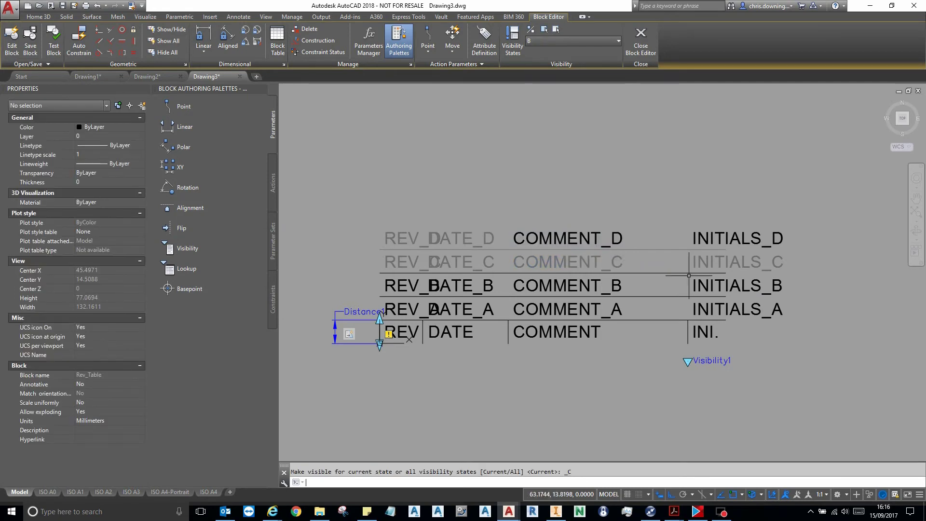
left_click(556, 30)
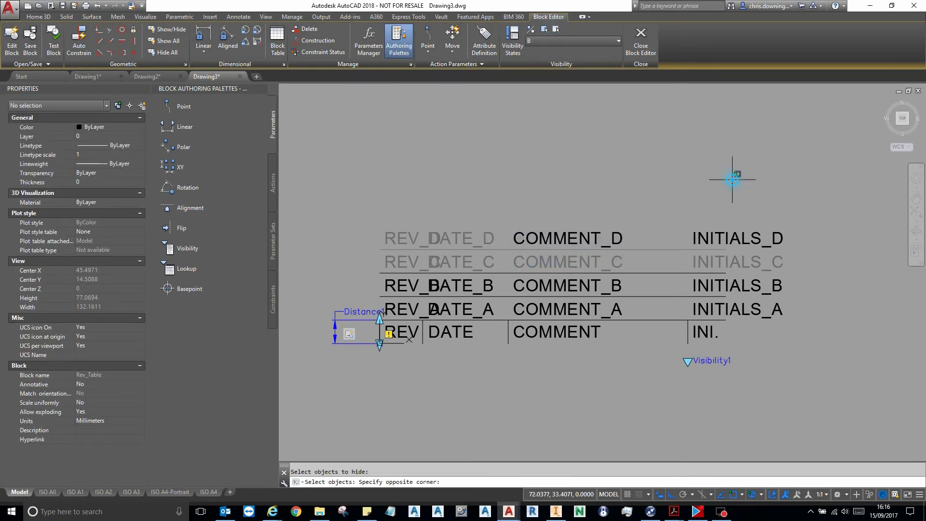
left_click(534, 239)
key("Return")
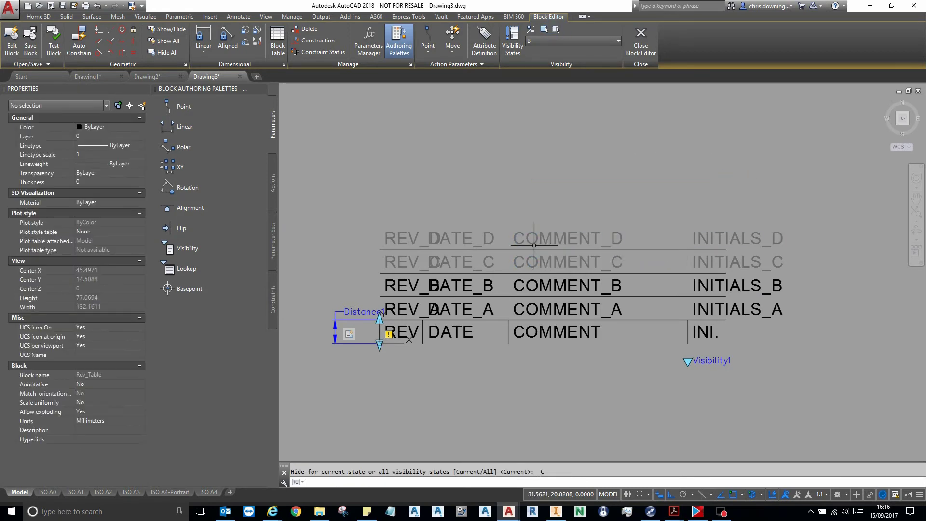
left_click(531, 29)
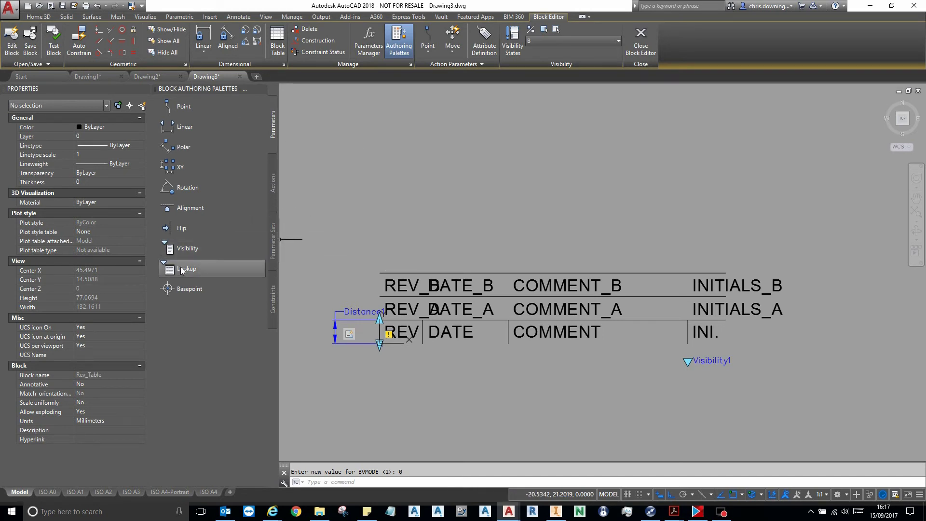
Step: Place a block properties table parameter with 0 grips below the revision table
left_click(273, 192)
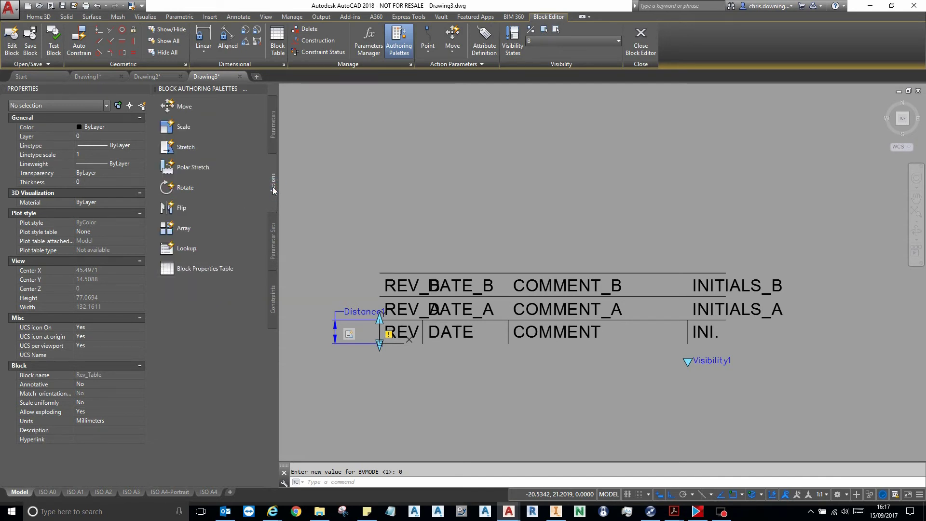
left_click(218, 268)
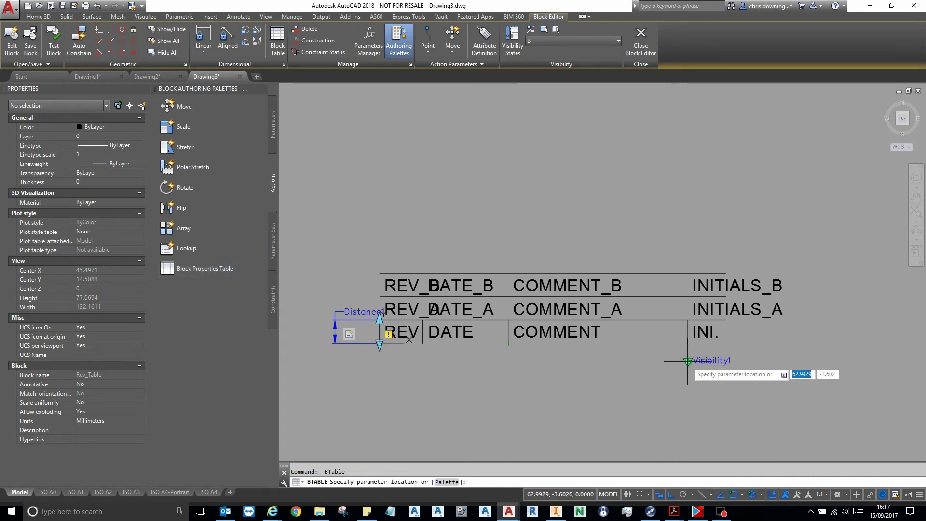
left_click(549, 402)
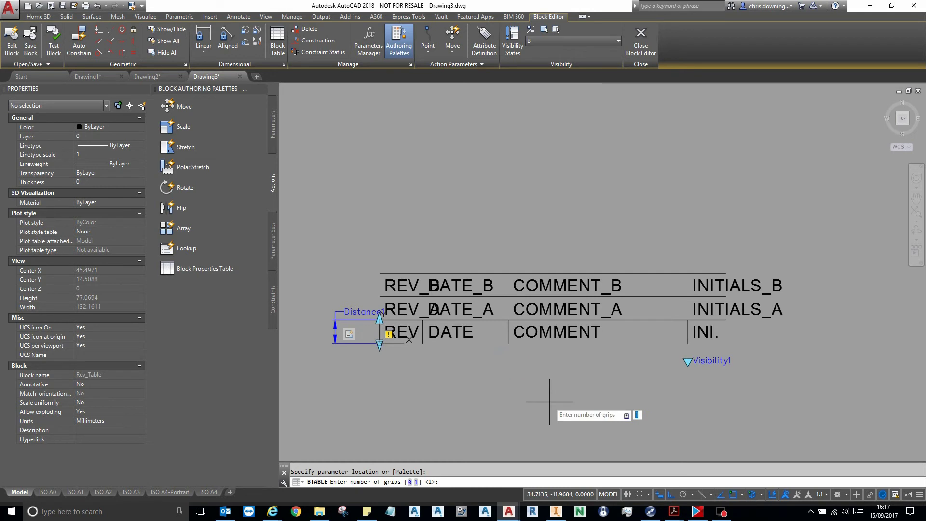
type("0")
key("Return")
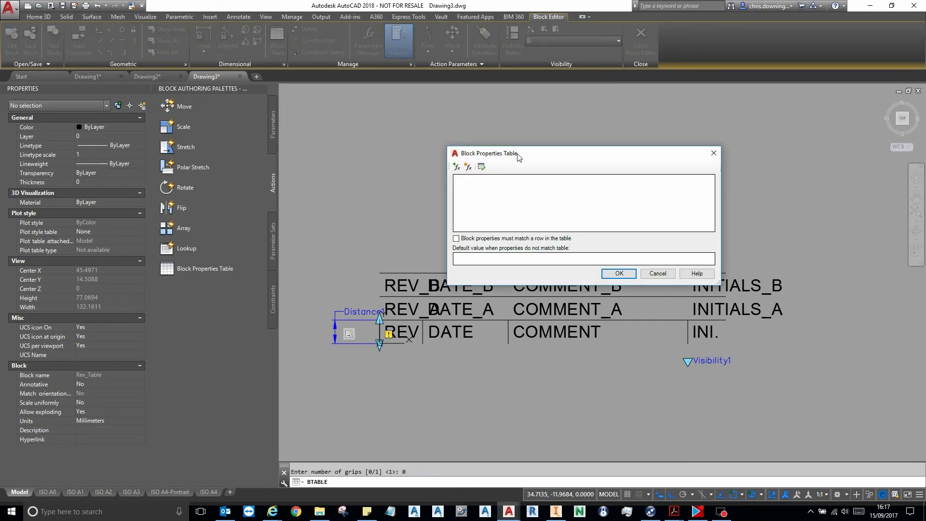
Step: Add Distance1 and Visibility1 as columns of the block properties table and confirm
left_click_drag(518, 157, 512, 134)
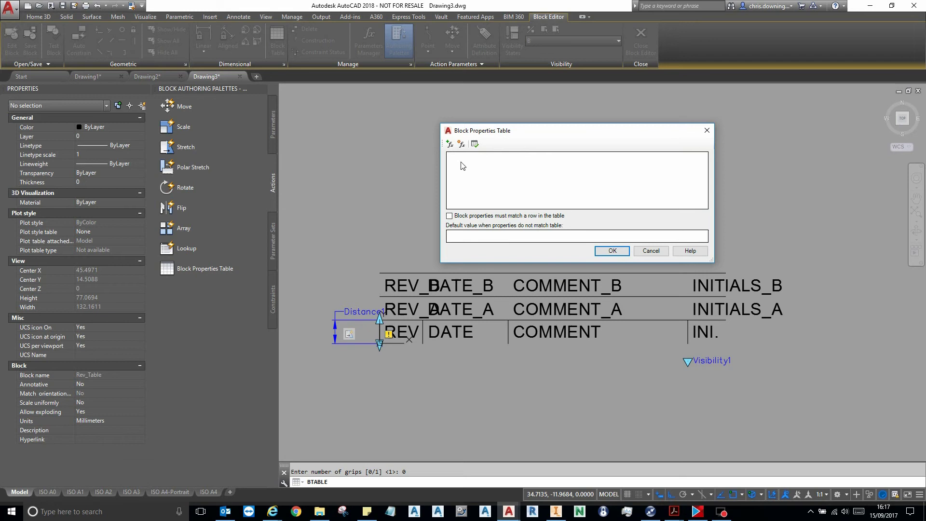
left_click(450, 144)
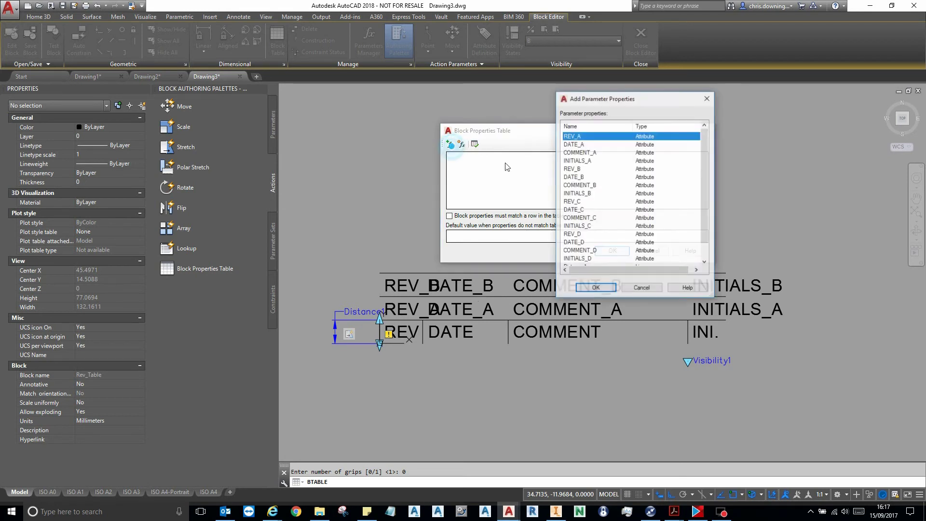
scroll(699, 207, "down", 1)
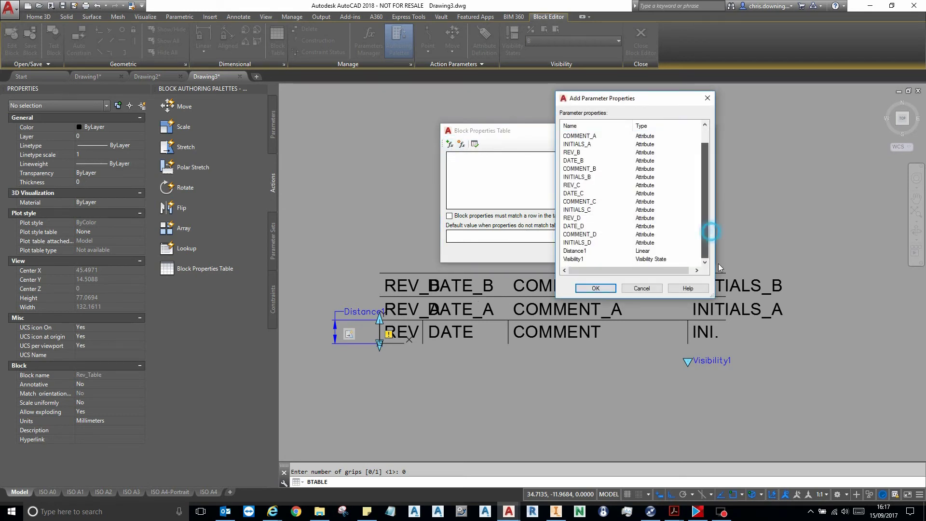
left_click(574, 251)
left_click(596, 288)
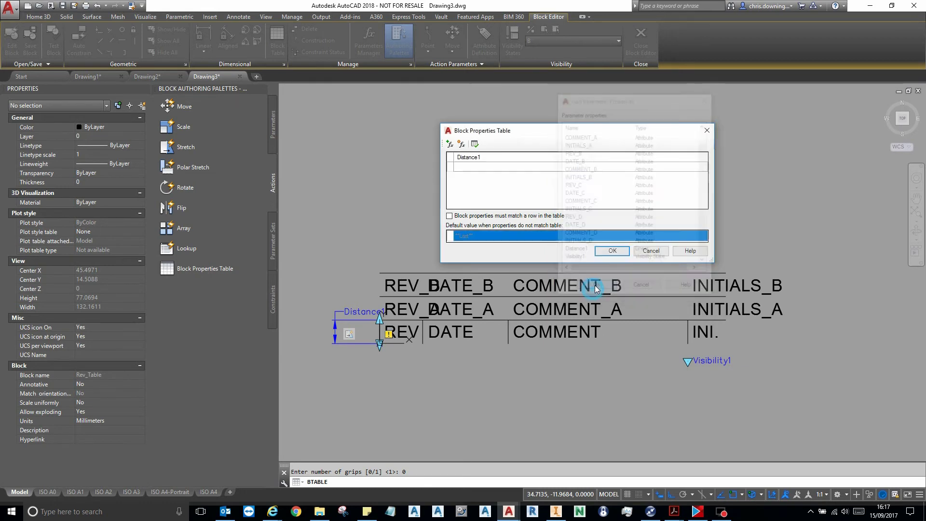
left_click(450, 144)
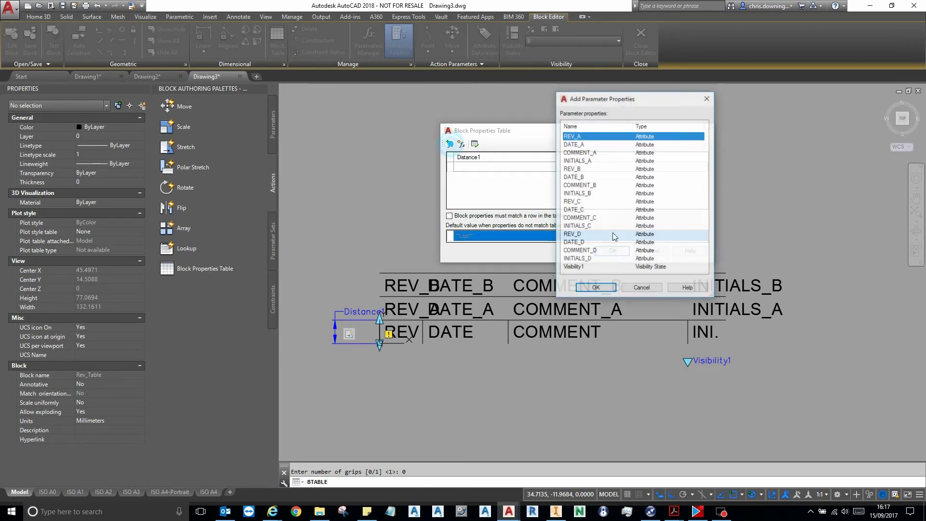
left_click(657, 267)
left_click(609, 289)
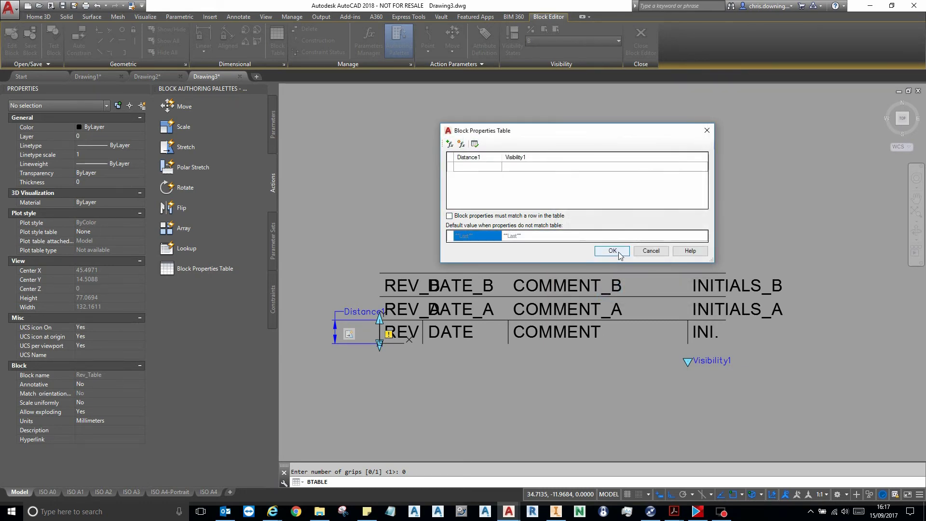
left_click(612, 250)
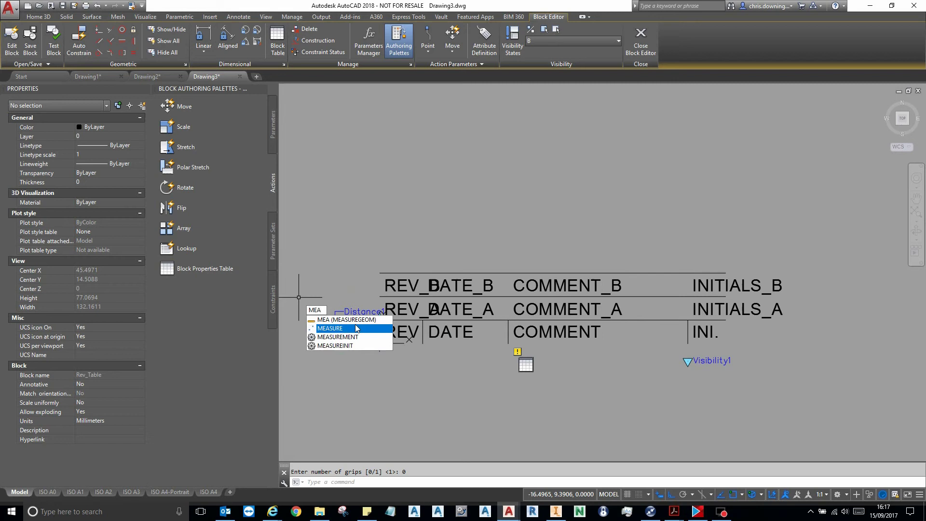
left_click(357, 326)
left_click(385, 347)
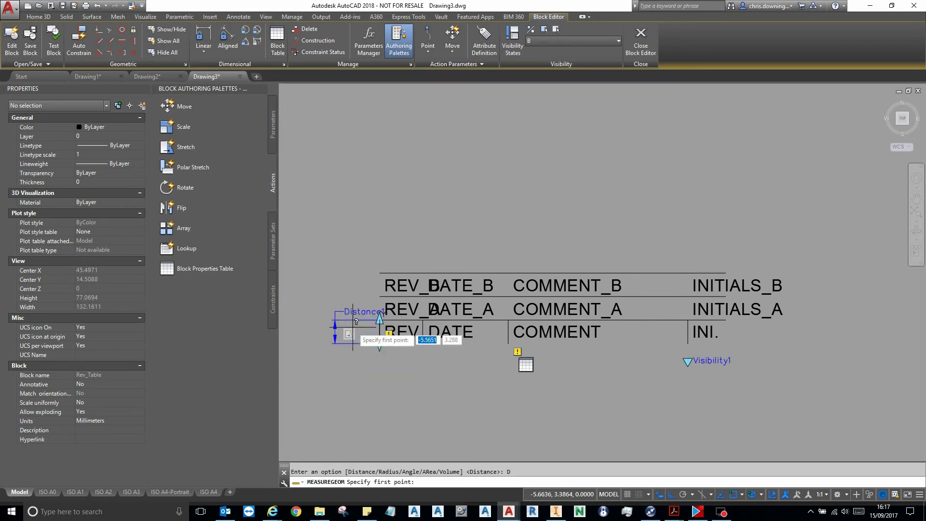
left_click(373, 343)
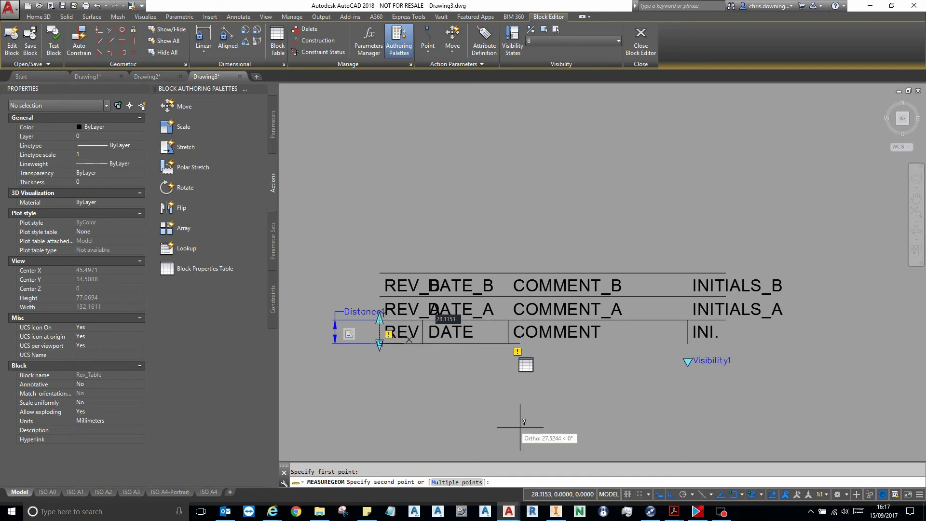
key("Escape")
left_click(524, 363)
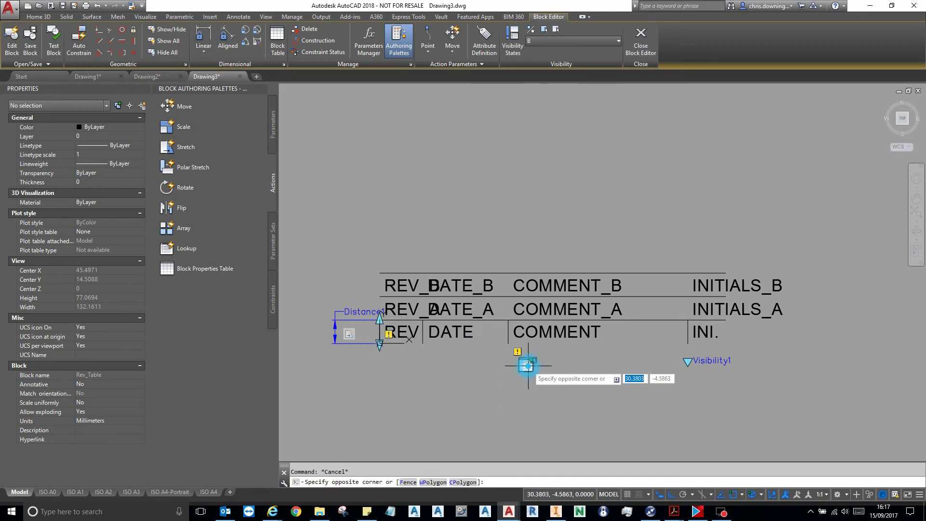
left_click(525, 361)
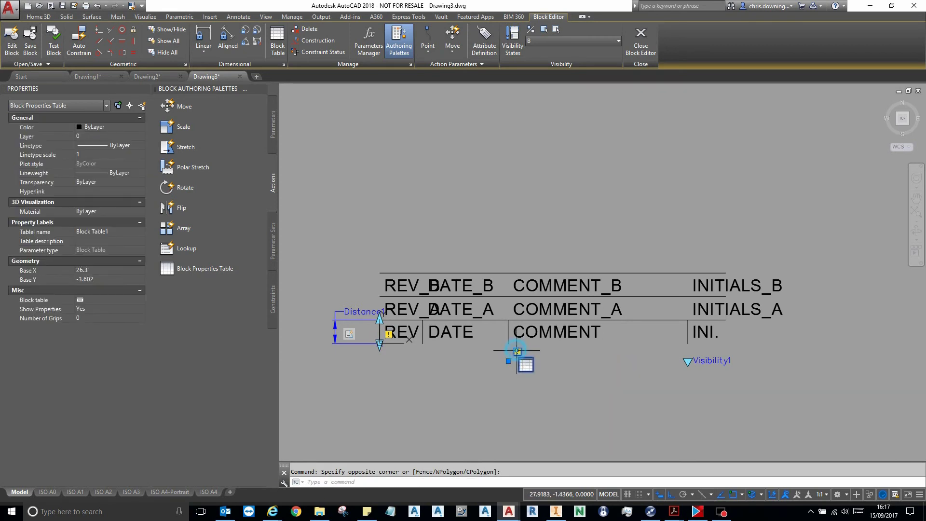
Step: Reopen the block properties table and set row 1 to distance 4.8 with visibility None
right_click(525, 365)
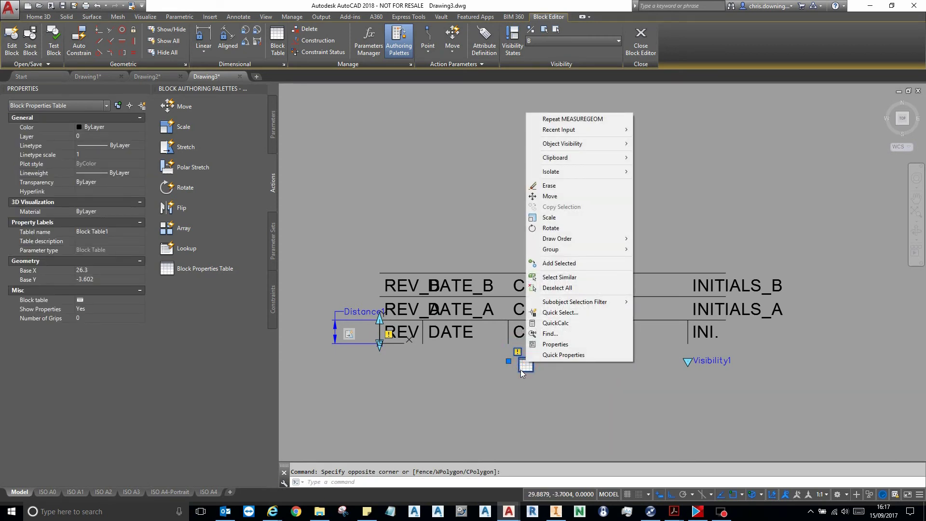
mouse_move(577, 145)
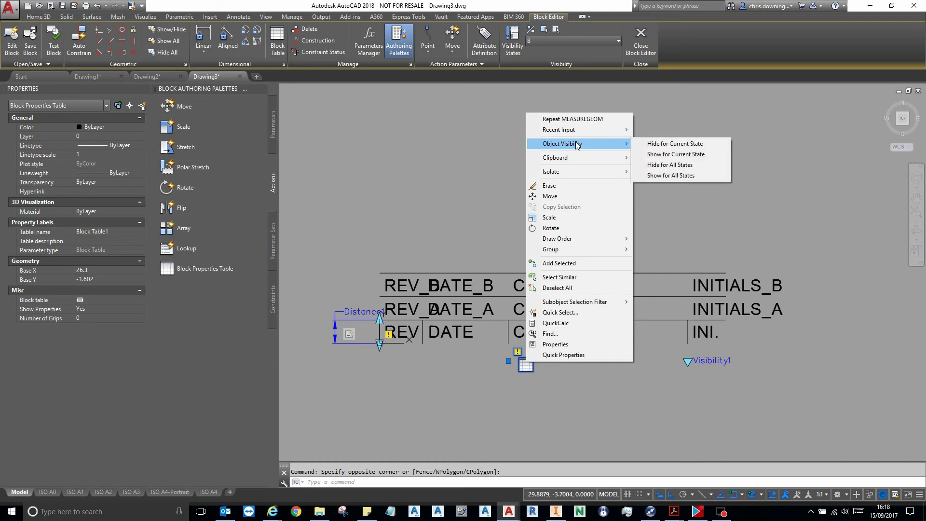
double_click(526, 365)
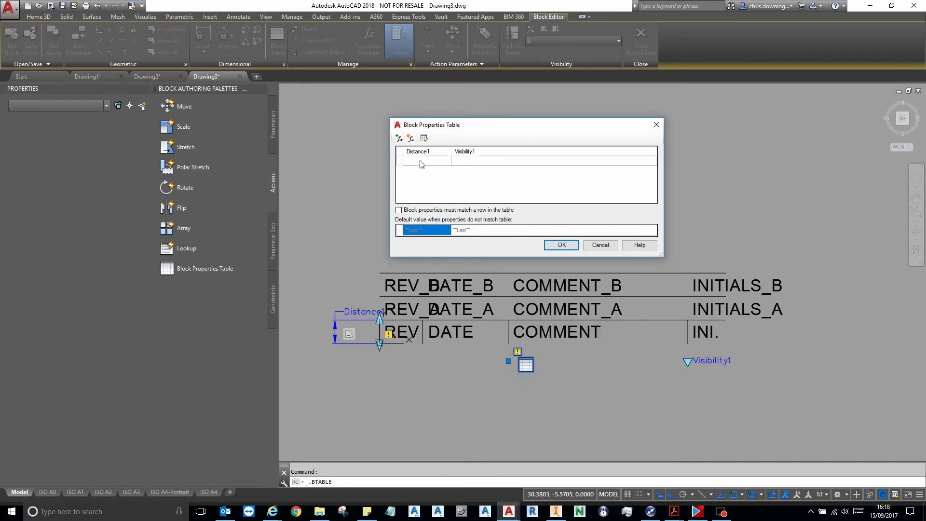
left_click(423, 161)
left_click(438, 161)
type("4.8")
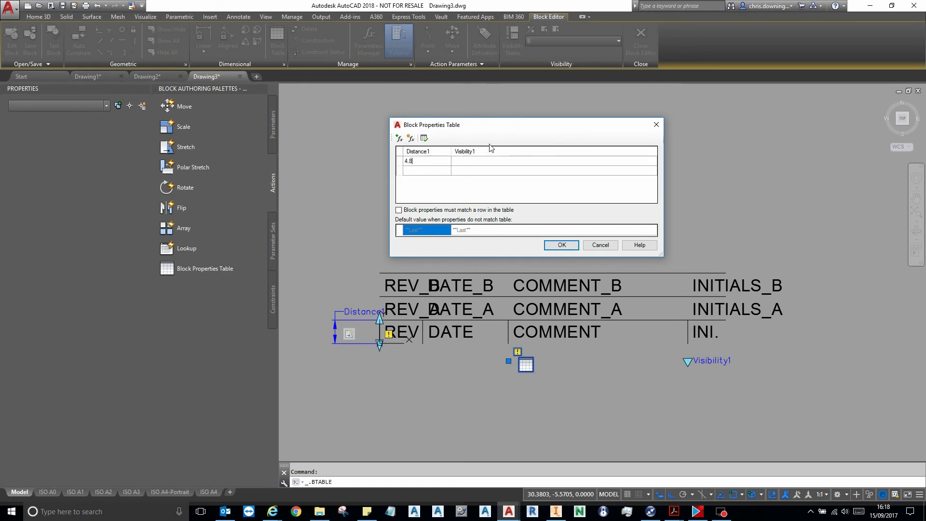
left_click(485, 161)
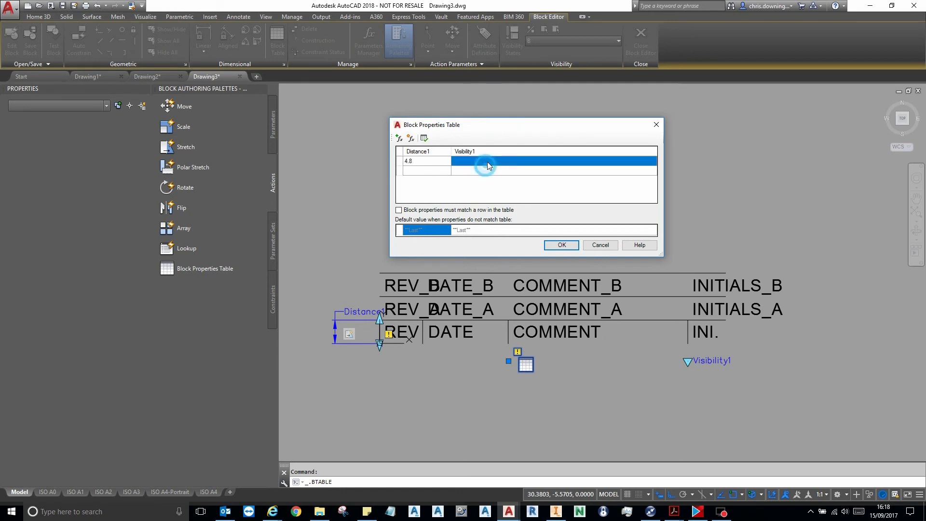
left_click(487, 161)
left_click(653, 161)
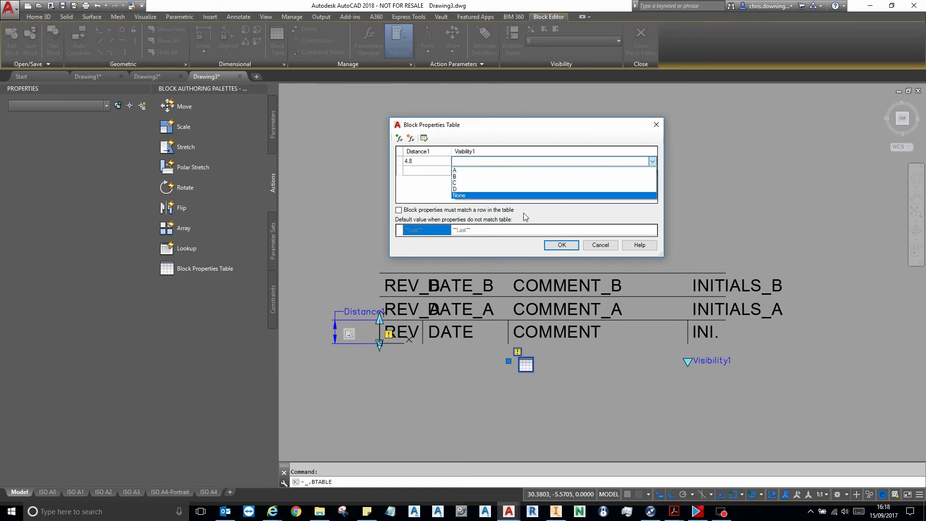
left_click(532, 197)
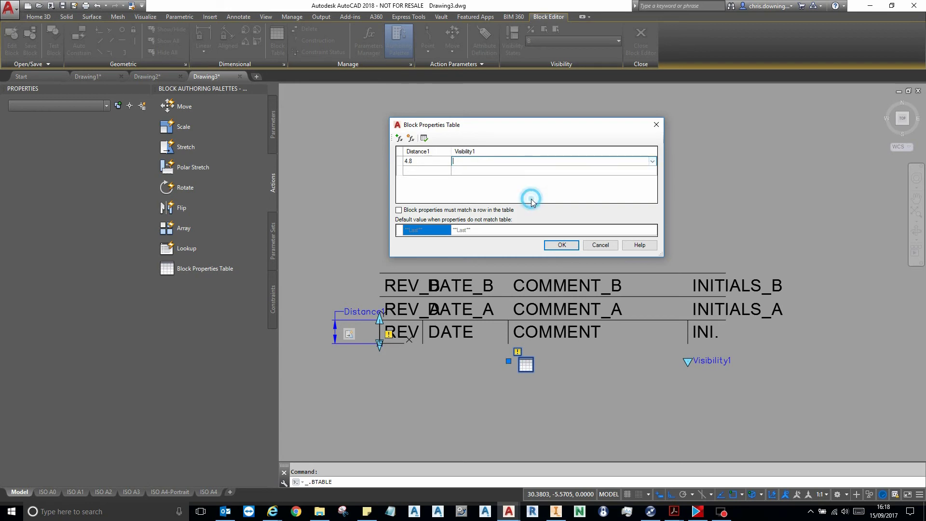
left_click(652, 163)
left_click(464, 196)
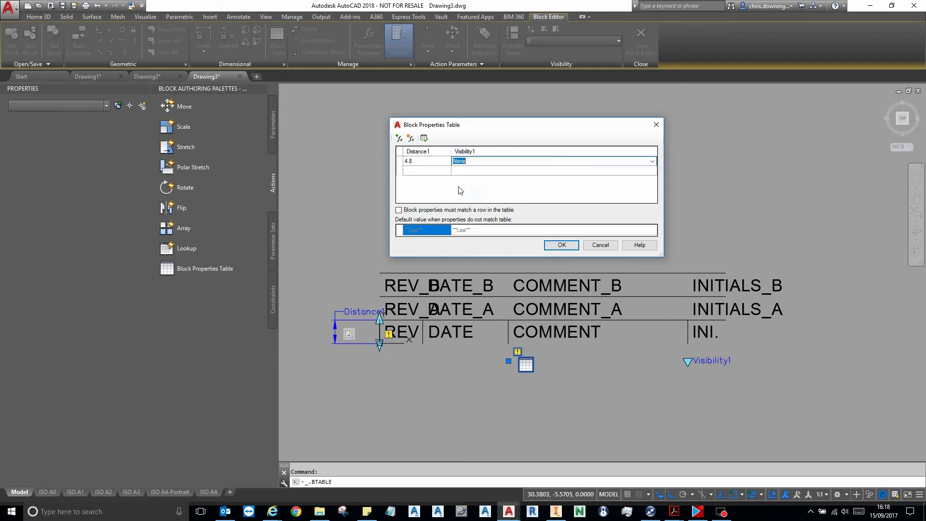
Step: Fill rows 2–4 with increasing Distance1 values for visibility states A, B and C
left_click(423, 172)
left_click(423, 168)
type("96")
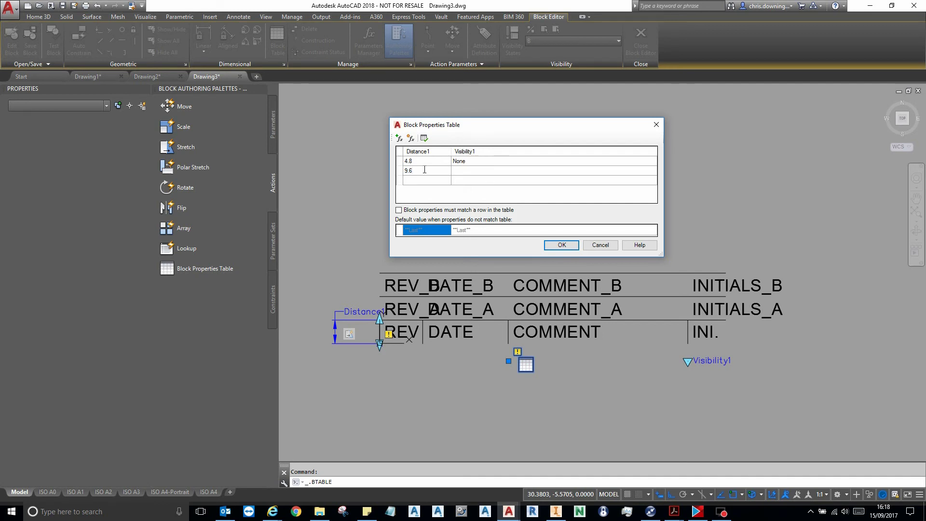
left_click(471, 174)
left_click(470, 172)
left_click(426, 181)
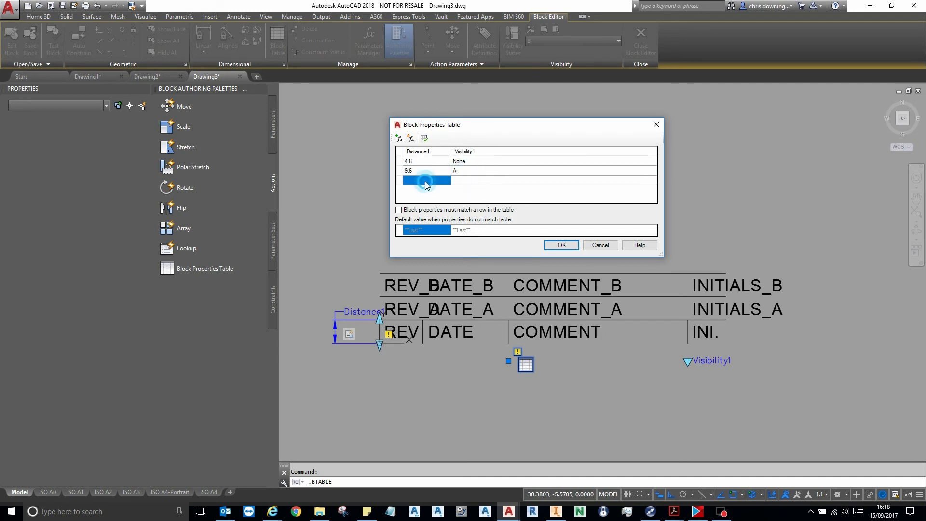
left_click(426, 181)
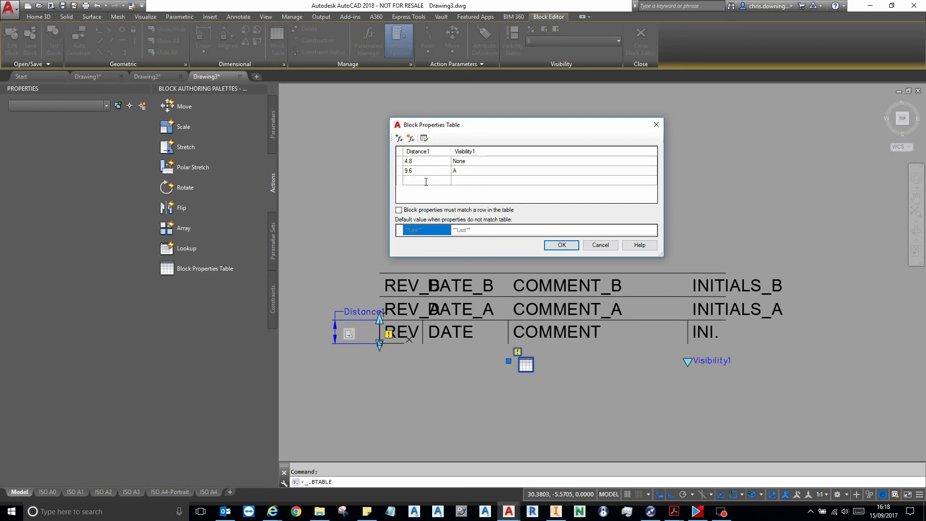
type("14.4")
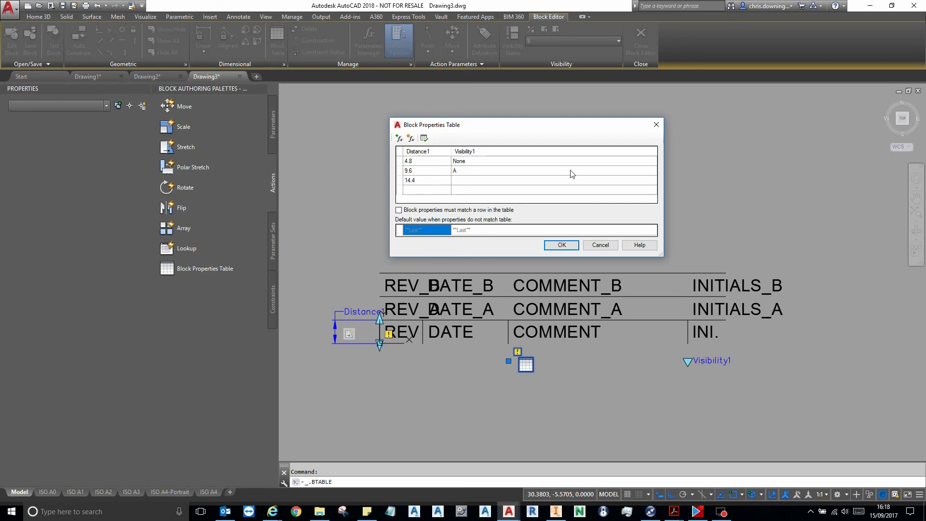
left_click(483, 182)
left_click(483, 182)
type("B")
left_click(437, 189)
type("19.2")
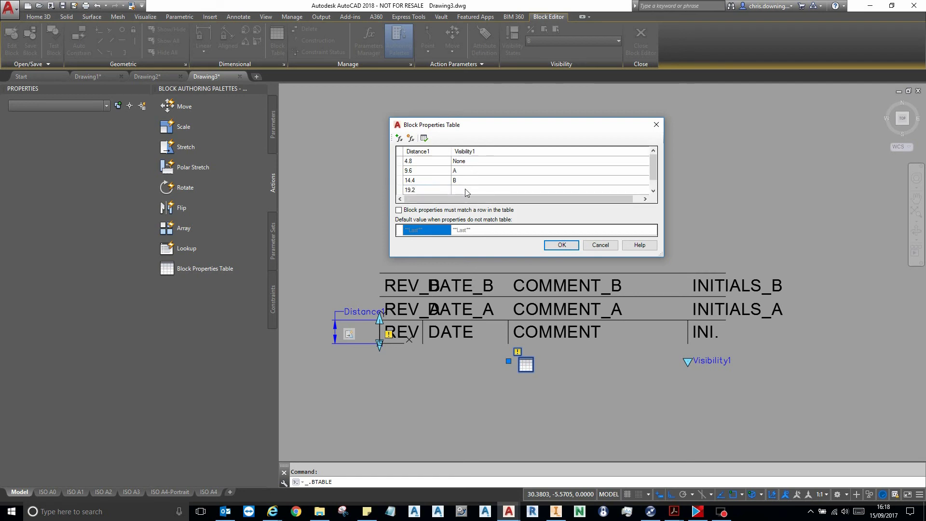
left_click(466, 192)
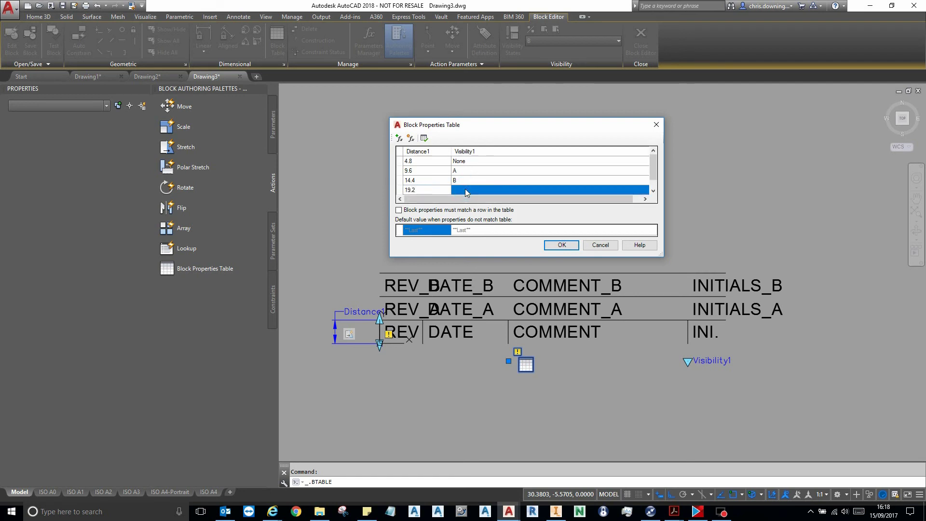
type("C")
left_click(429, 192)
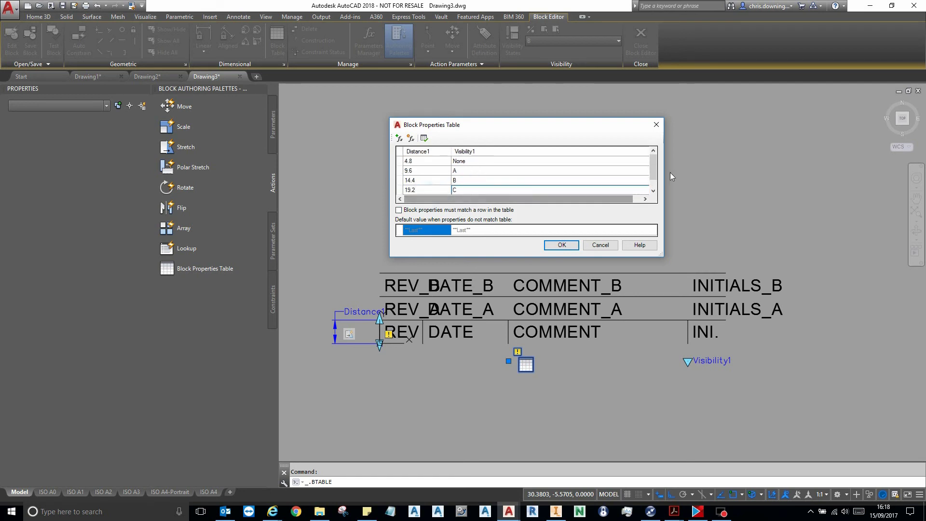
Step: Add a fifth row 24 / D, require properties to match a row, and accept the table
left_click_drag(653, 159, 652, 168)
left_click(413, 191)
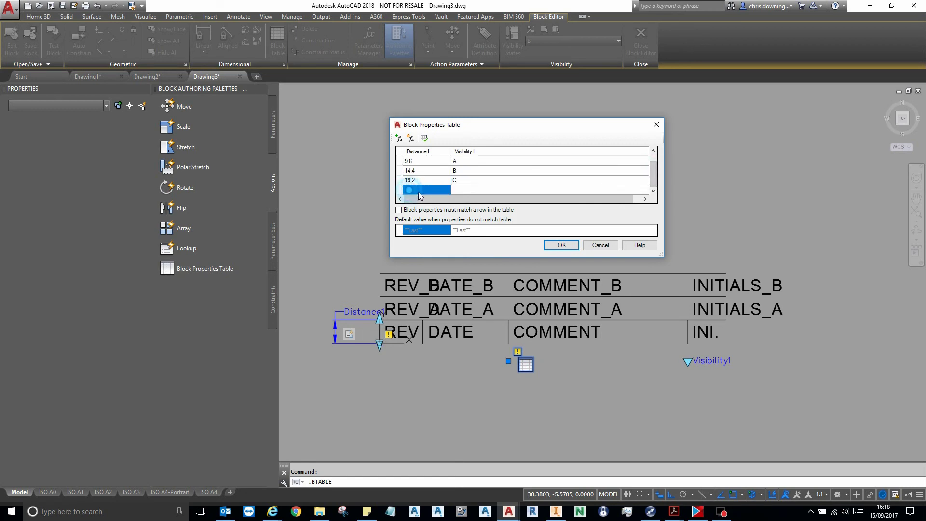
scroll(413, 194, "up", 1)
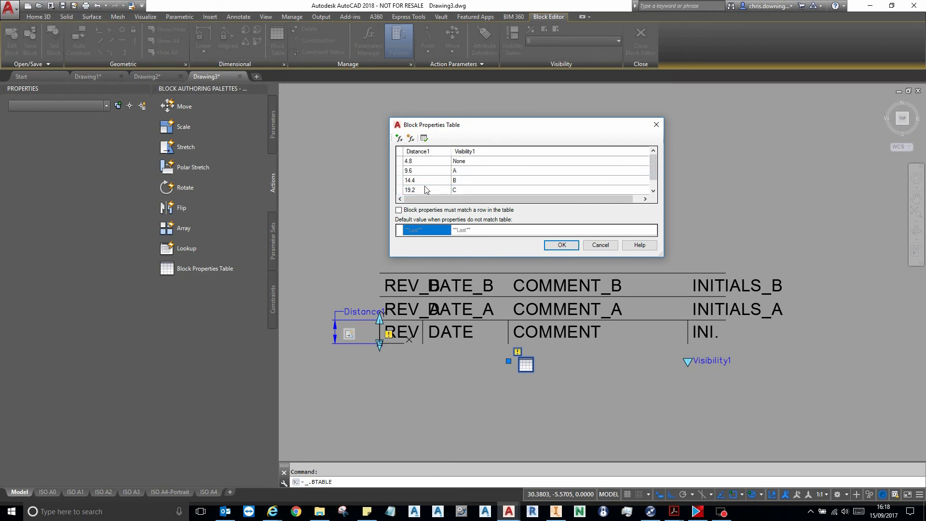
scroll(425, 190, "down", 1)
left_click(420, 189)
left_click(458, 188)
left_click(458, 189)
type("D")
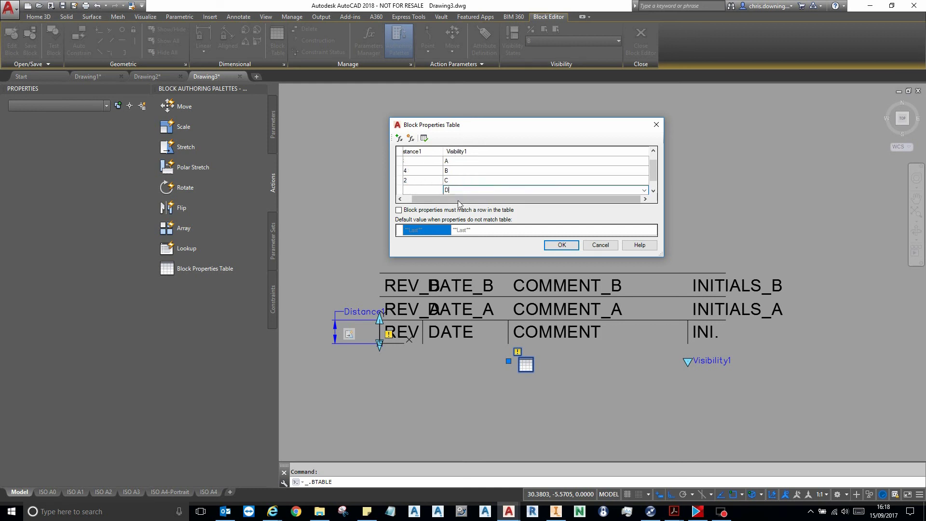
left_click(408, 207)
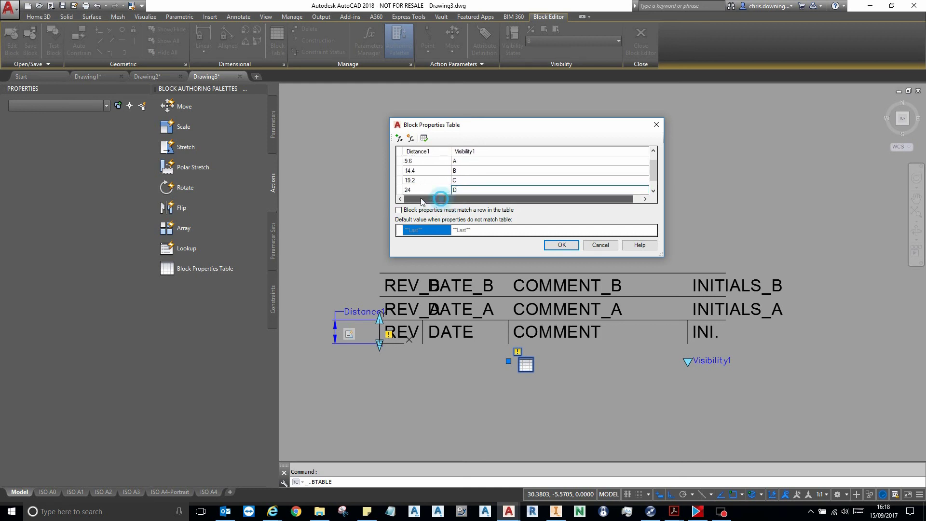
left_click(399, 210)
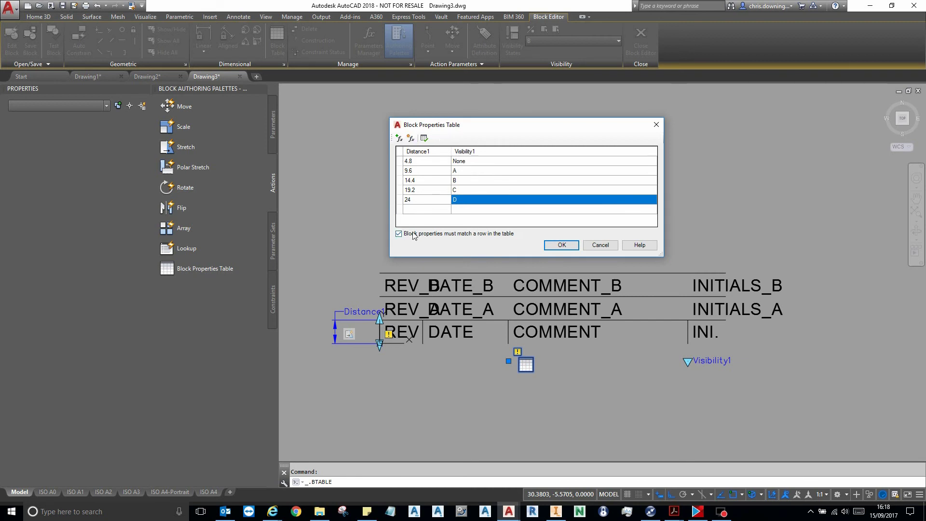
left_click(562, 245)
Step: Save the properties table changes and make None the current visibility state
left_click(484, 252)
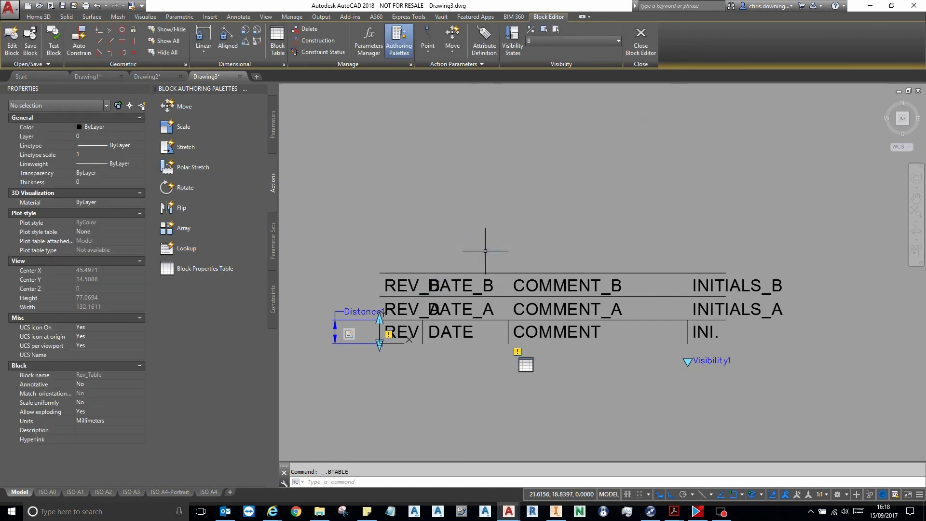
left_click(569, 41)
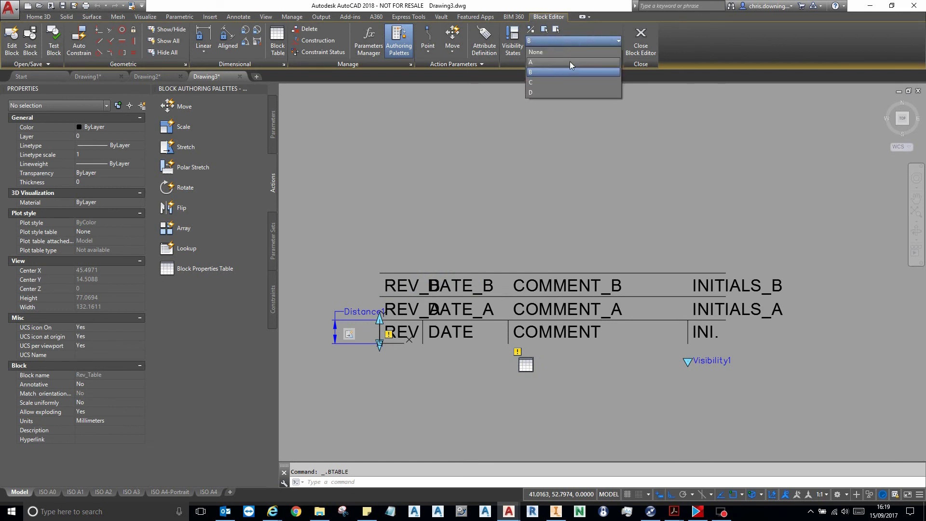
left_click(570, 54)
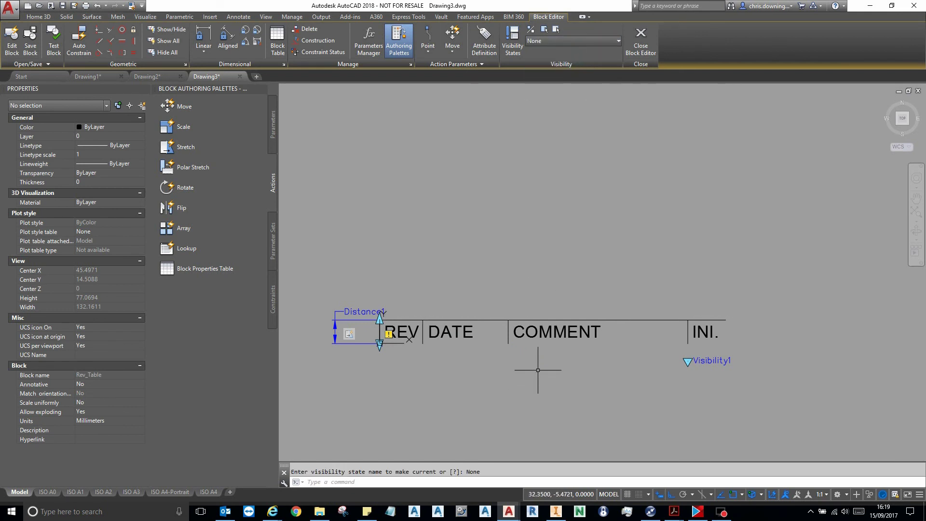
Step: Make the block table parameter visible in the None state, then close the Block Editor
left_click(530, 30)
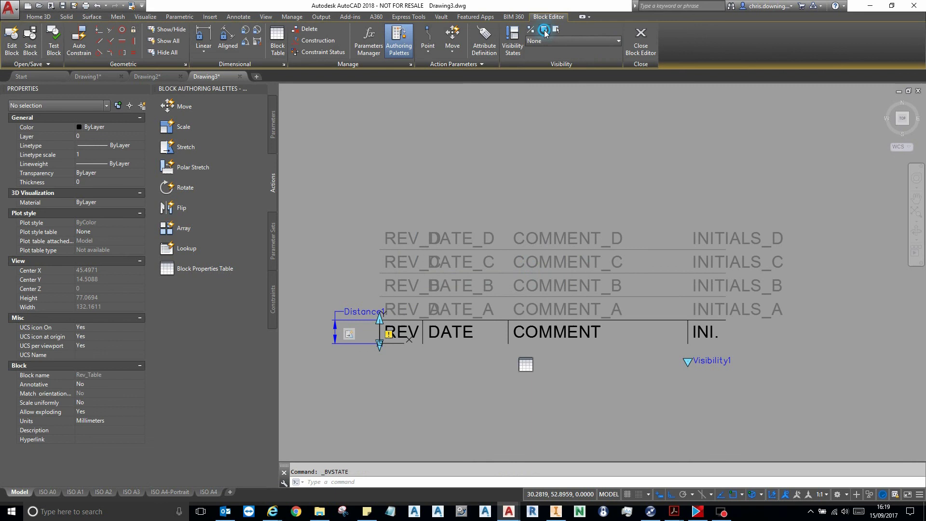
left_click(544, 30)
left_click(525, 365)
key("Return")
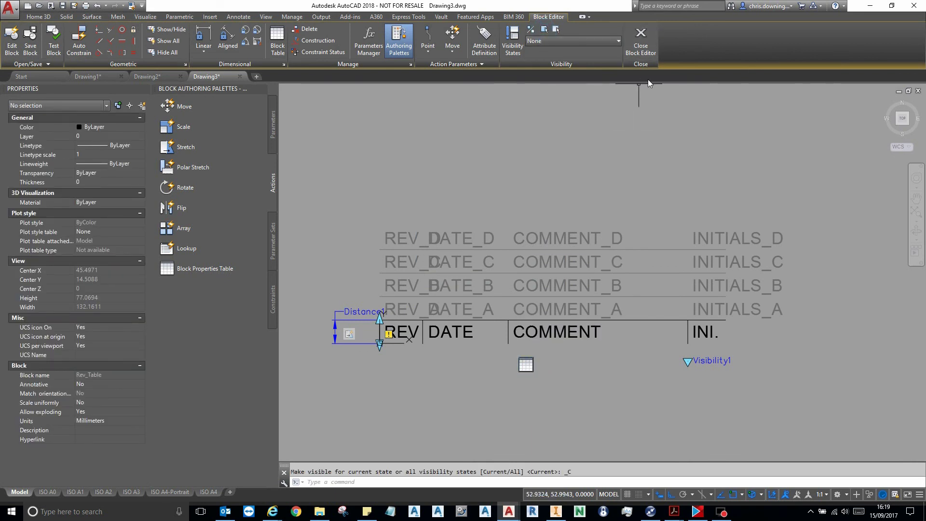
left_click(639, 39)
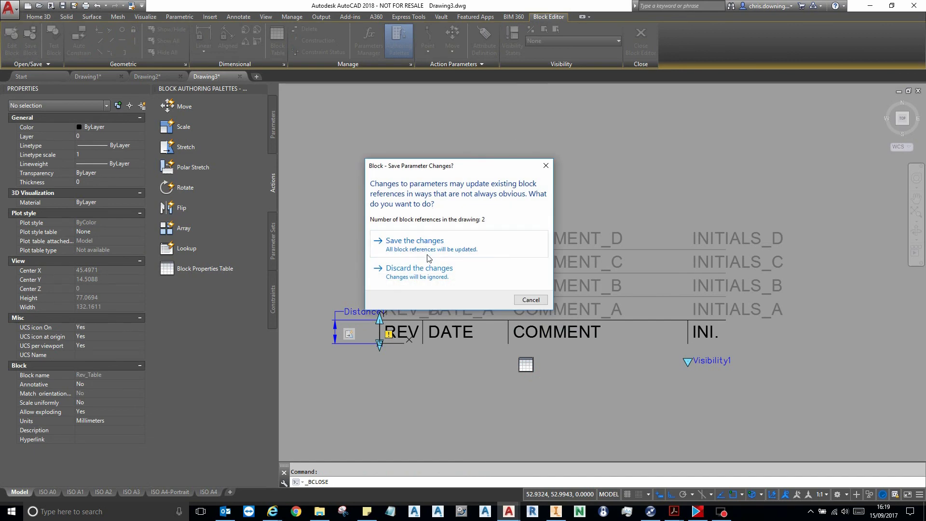
Step: Save the block changes and run ATTSYNC on the revision table block
left_click(415, 242)
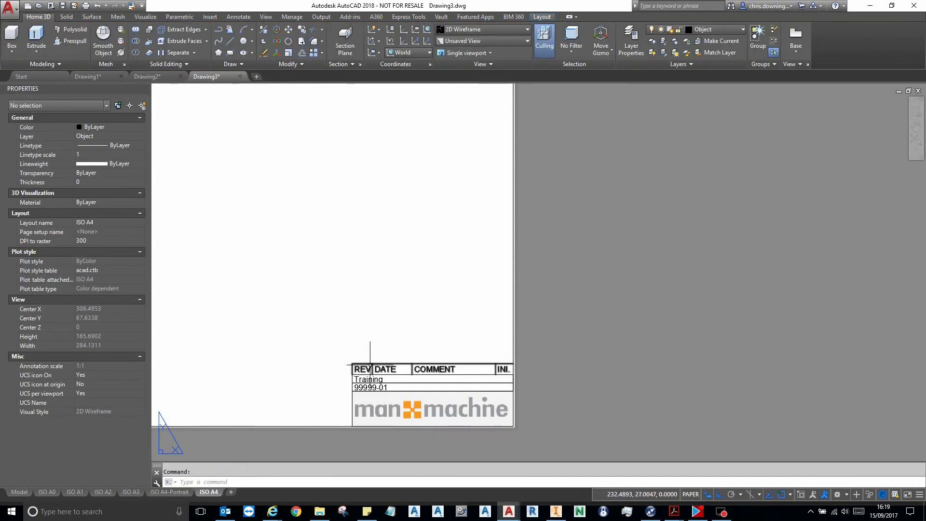
left_click(369, 362)
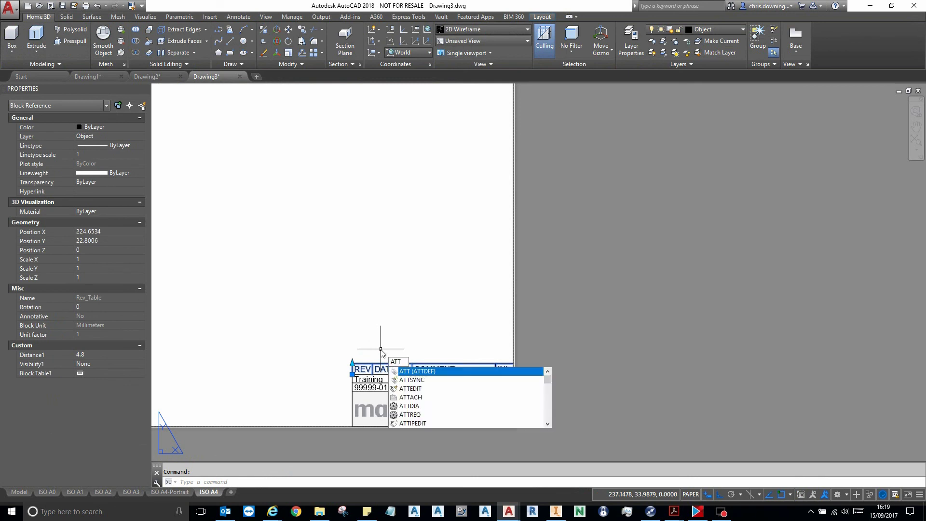
key("Down")
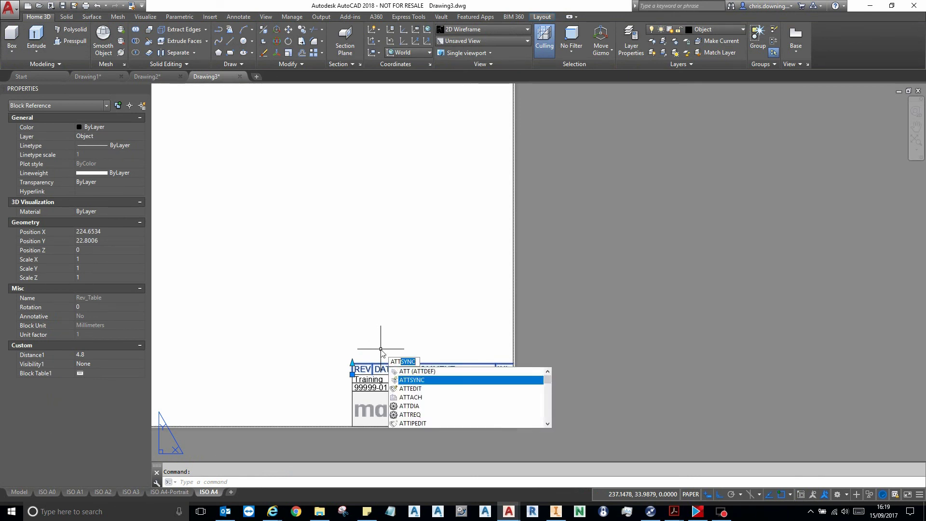
key("Return")
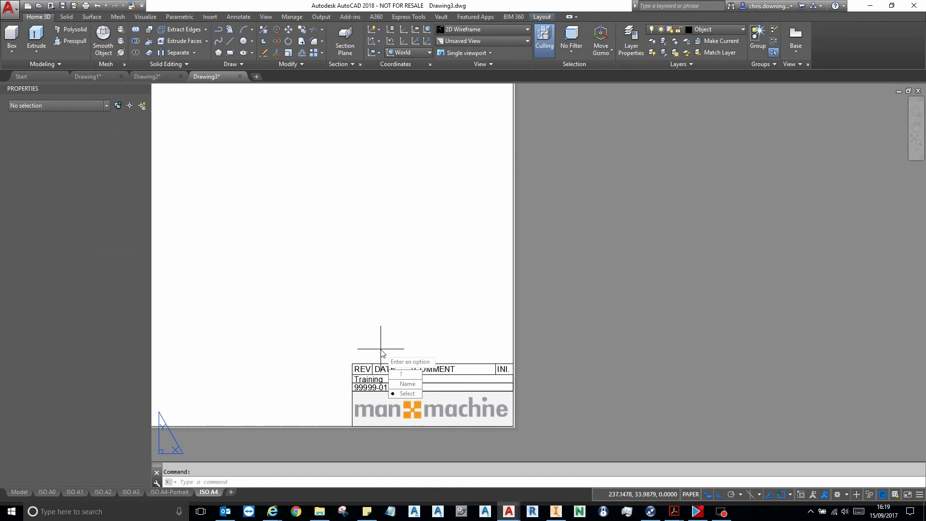
left_click(381, 349)
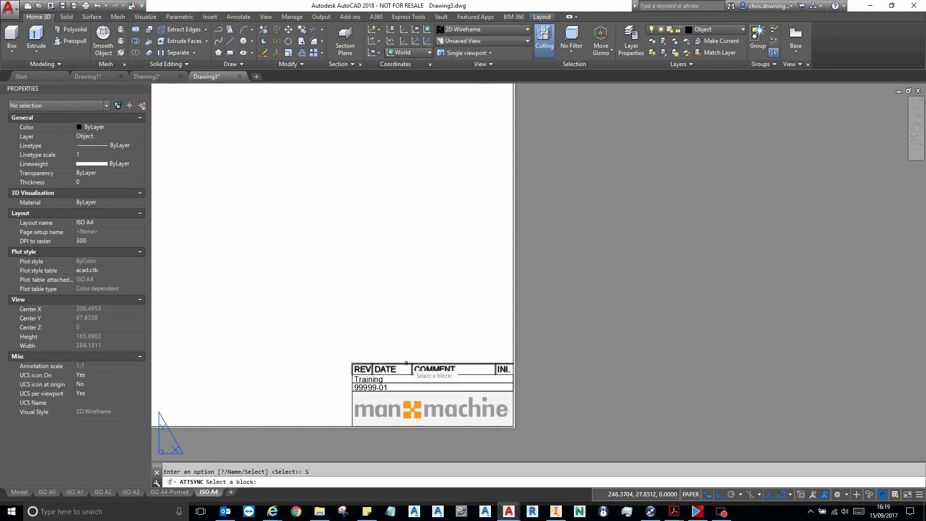
left_click(408, 363)
key("Return")
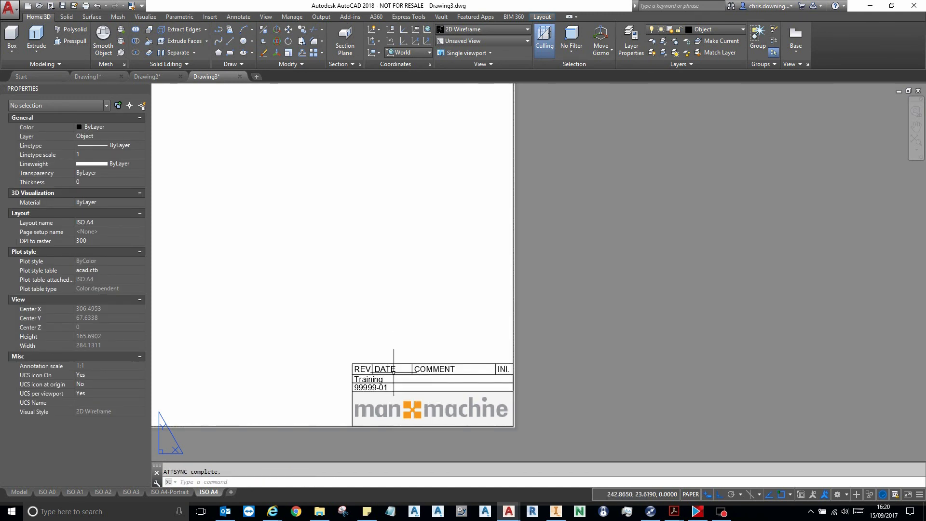
Step: Stretch the Rev_Table grip upward one step at a time to reveal rows A, B and C
left_click(359, 366)
left_click(352, 363)
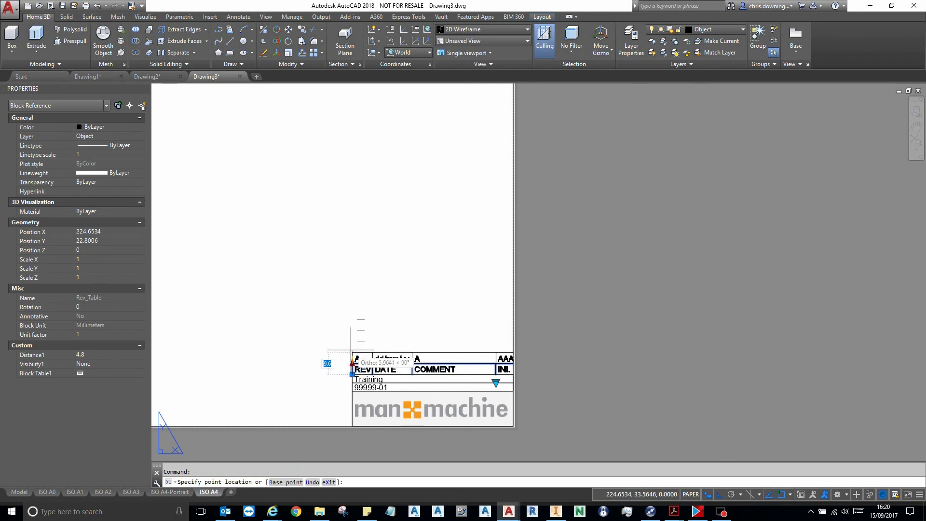
left_click(352, 354)
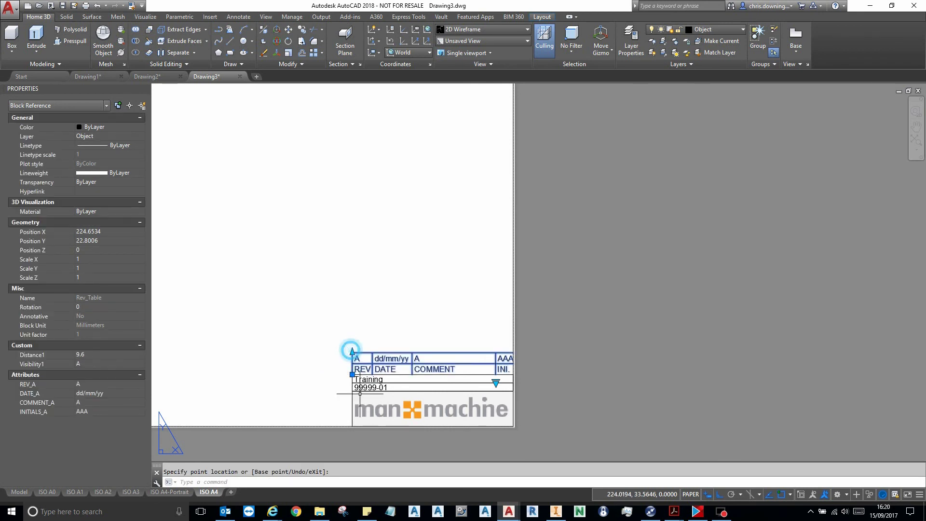
left_click(352, 352)
left_click(352, 341)
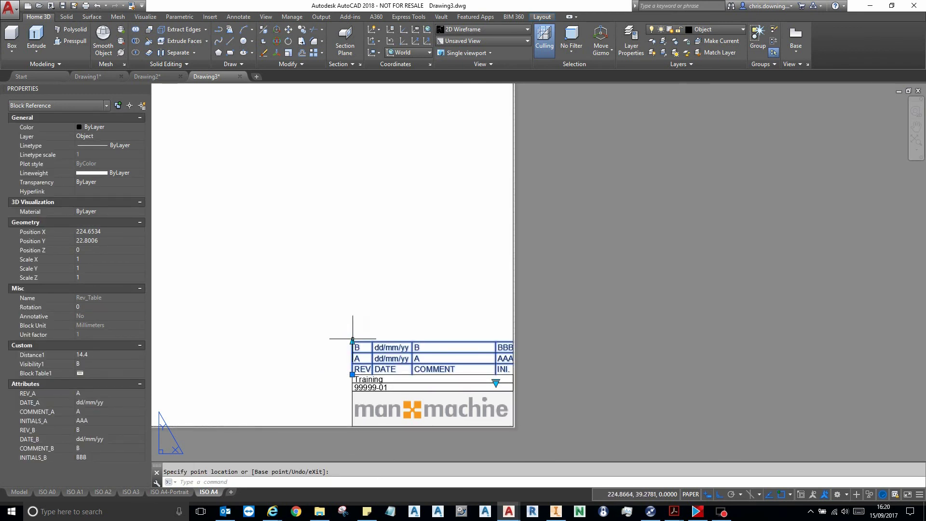
left_click(352, 341)
left_click(351, 330)
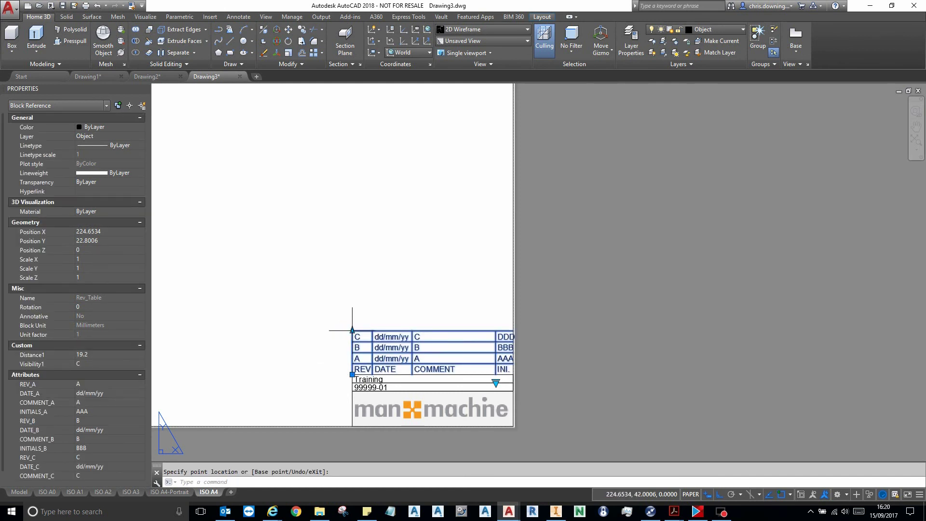
Step: Test the grip, then shrink the table back through rows C and B to header only
left_click(352, 330)
left_click(351, 329)
left_click(352, 331)
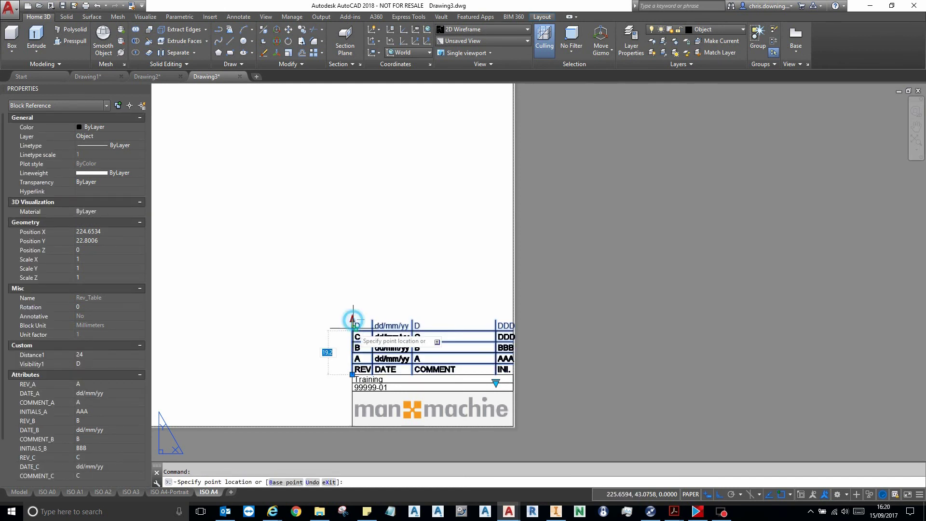
left_click(352, 330)
left_click(352, 341)
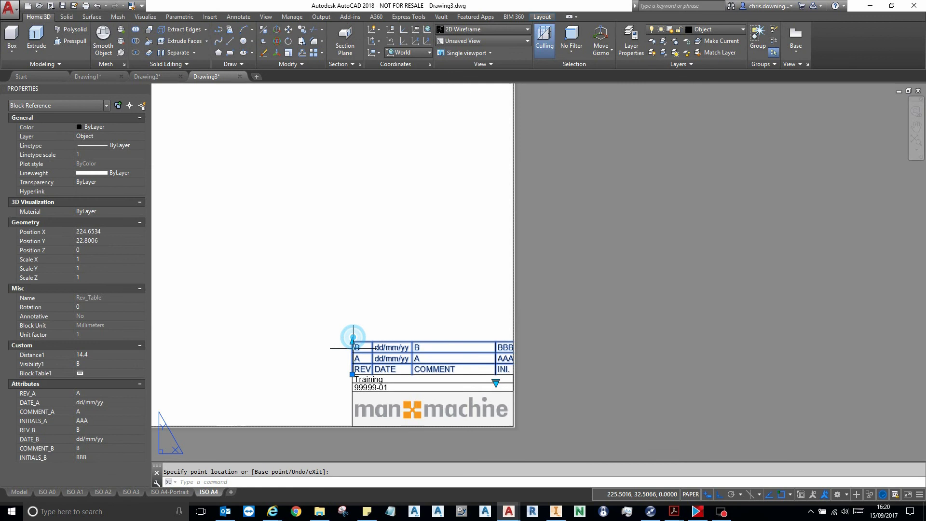
left_click(352, 352)
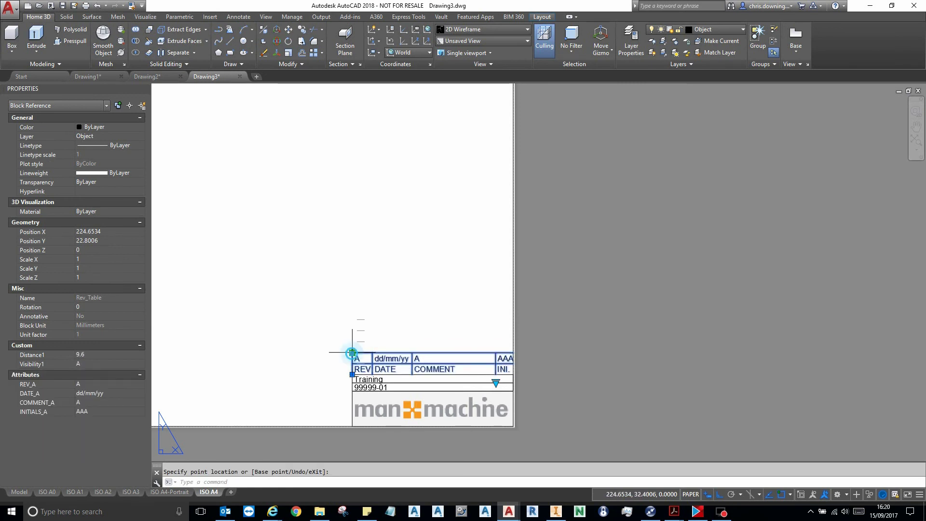
left_click(352, 353)
left_click(352, 364)
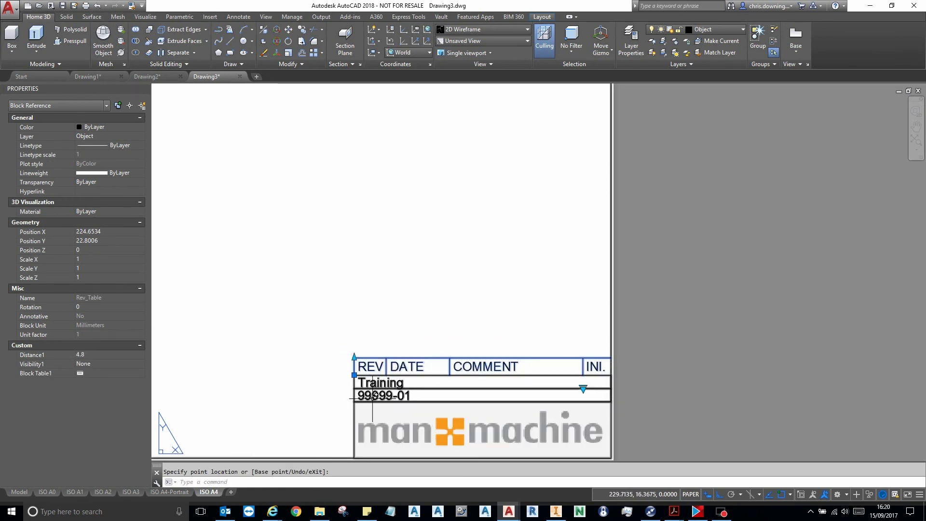
Step: Stretch the table through rows A–D to Distance1 24, setting Visibility1 to D
middle_click_drag(353, 367, 375, 319)
scroll(375, 318, "up", 4)
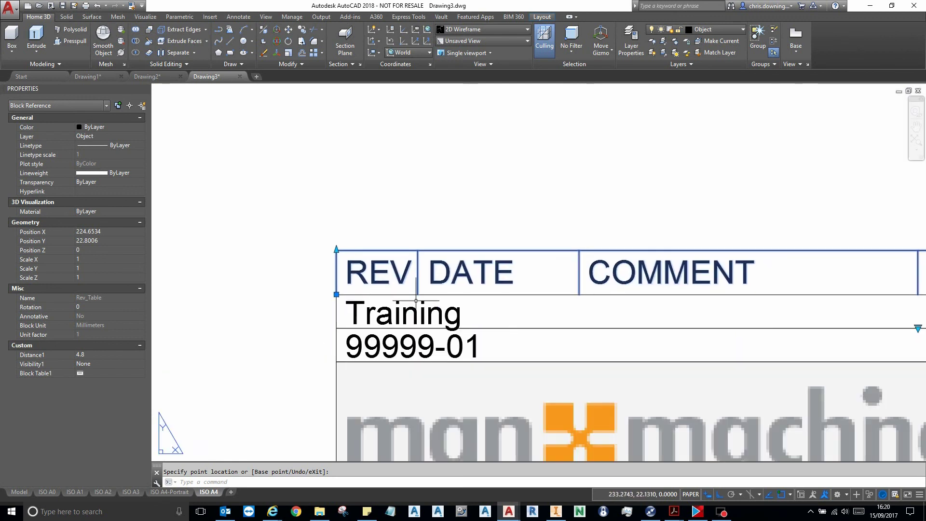
left_click(366, 241)
left_click(367, 241)
left_click(367, 218)
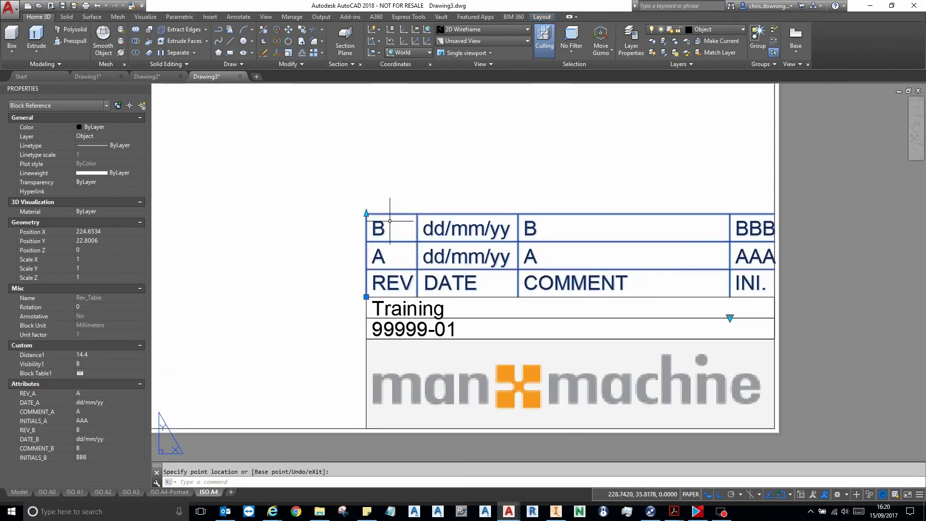
left_click(367, 214)
left_click(365, 188)
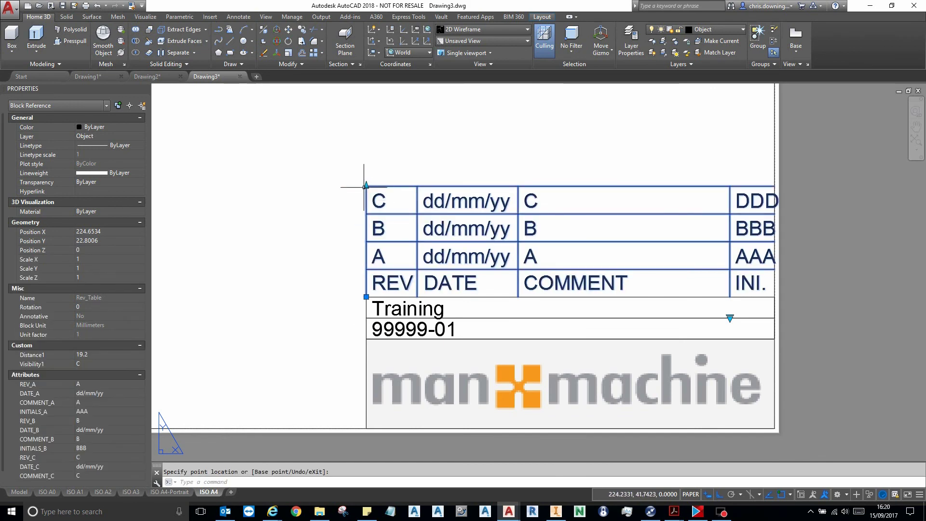
left_click(366, 157)
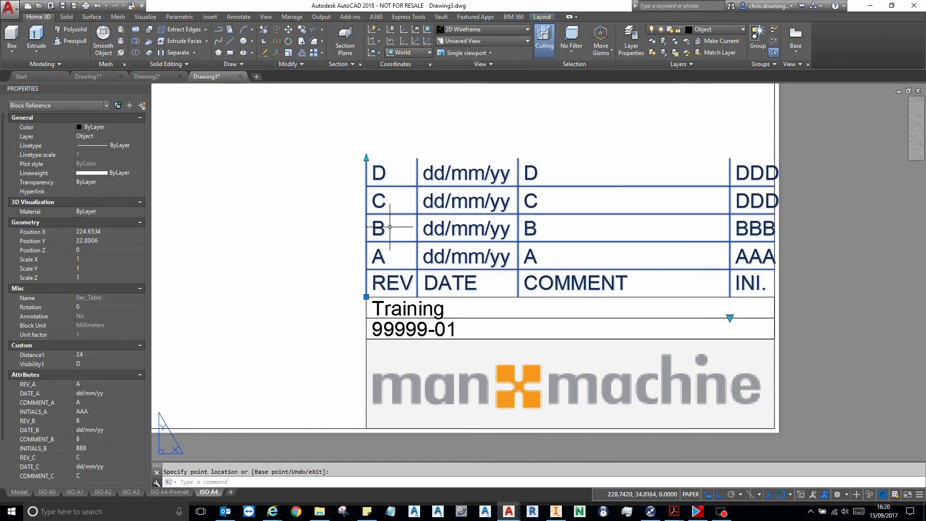